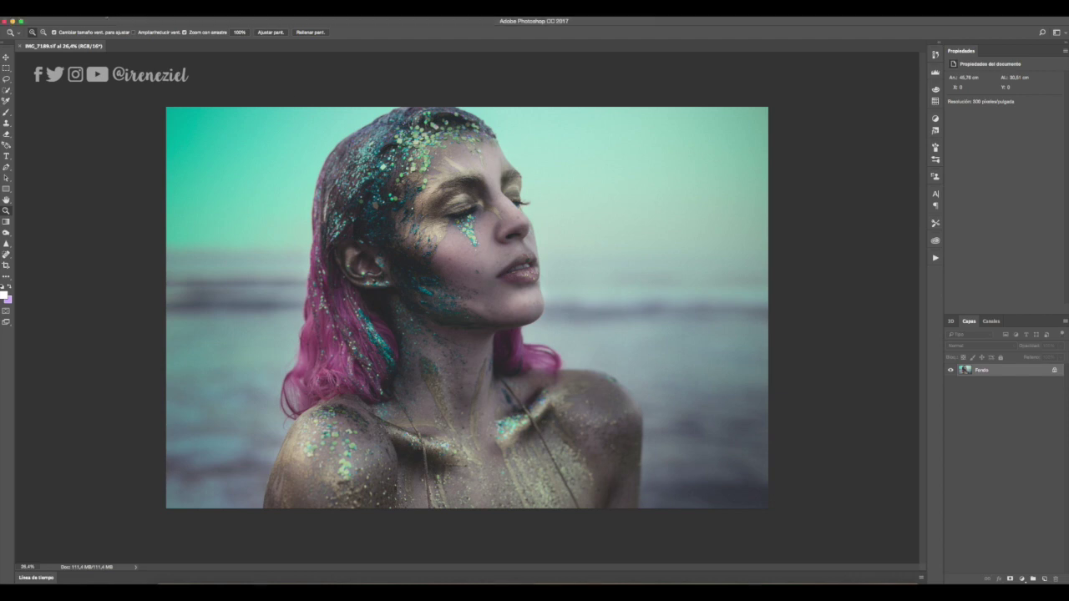
Check the image size settings and close them without changes.
click(137, 14)
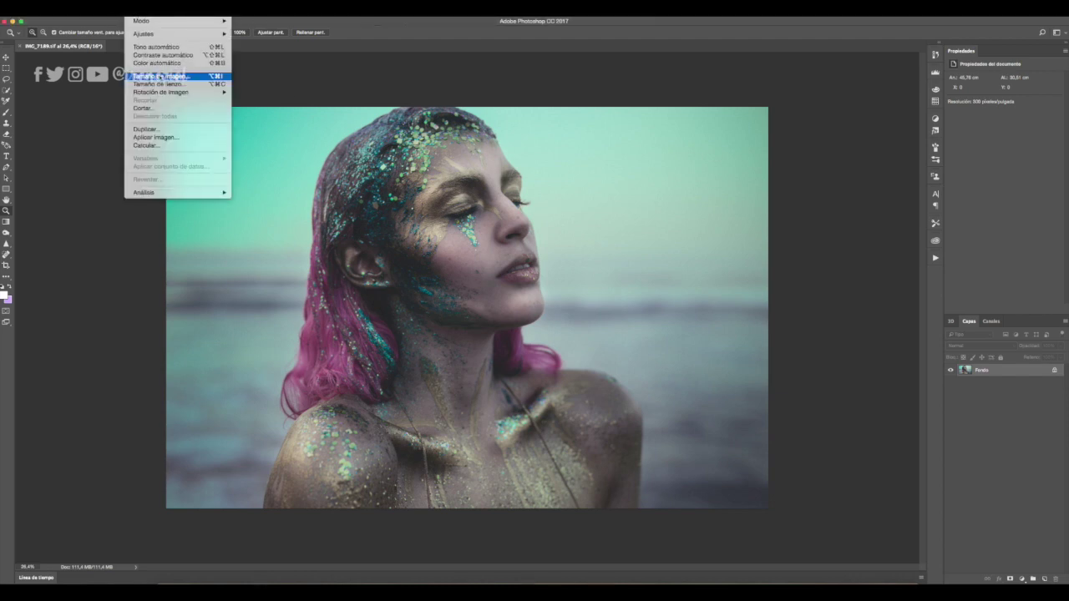
click(162, 76)
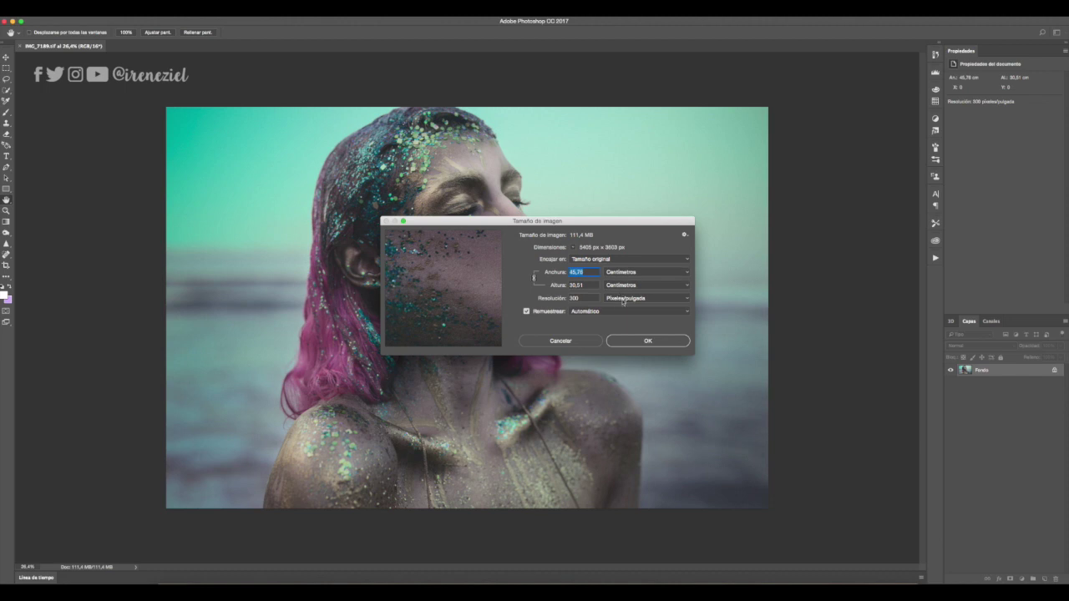
click(578, 343)
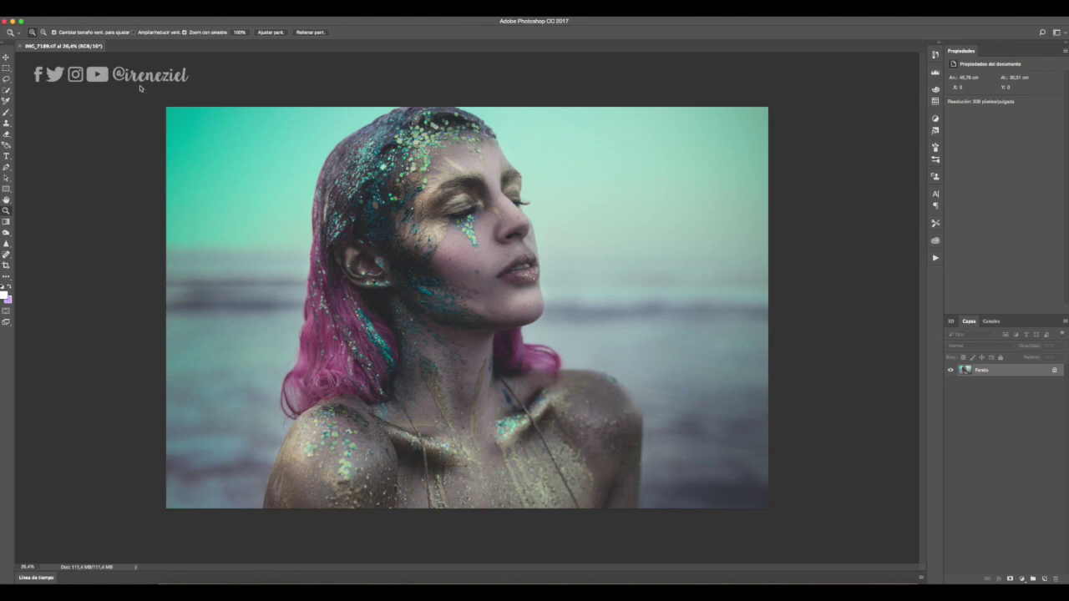
Save an unadjusted JPEG copy named 'sin ajustes' to the Desktop at quality 12.
key(ctrl+shift+s)
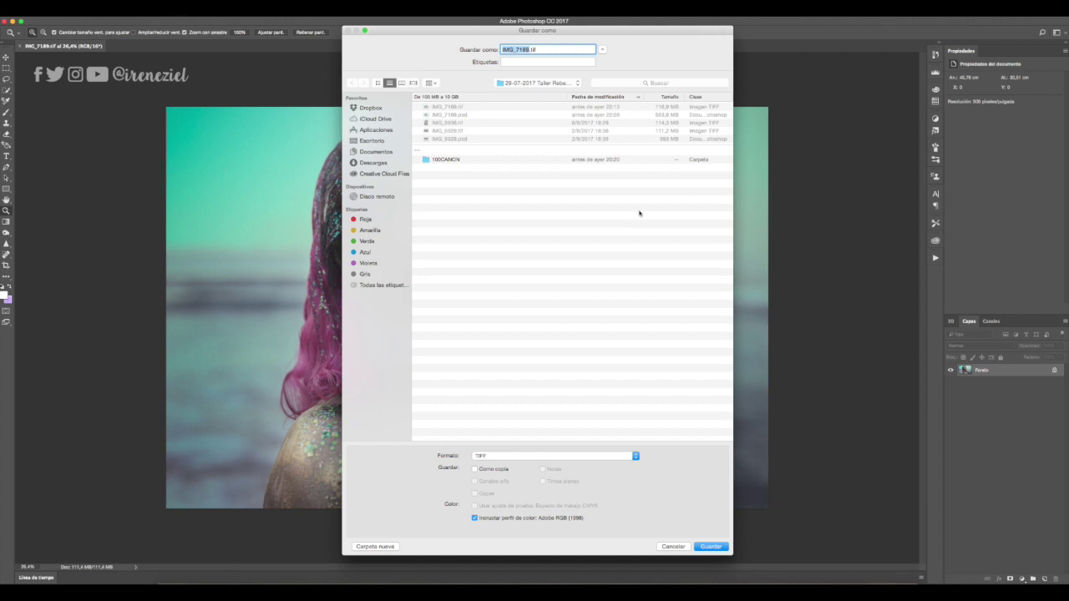
text(sin ajustes)
click(489, 457)
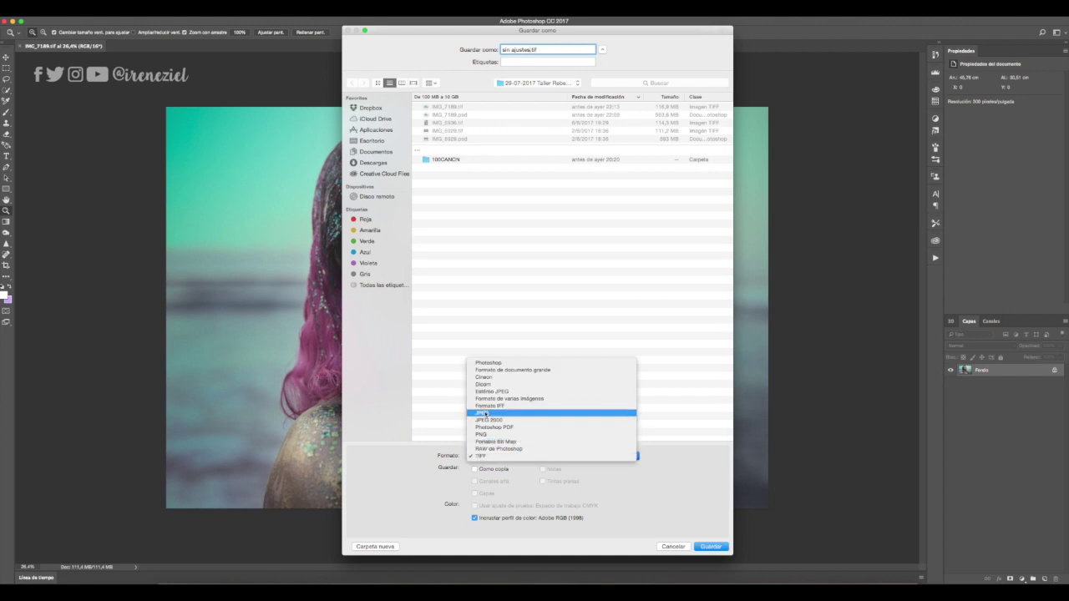
click(485, 413)
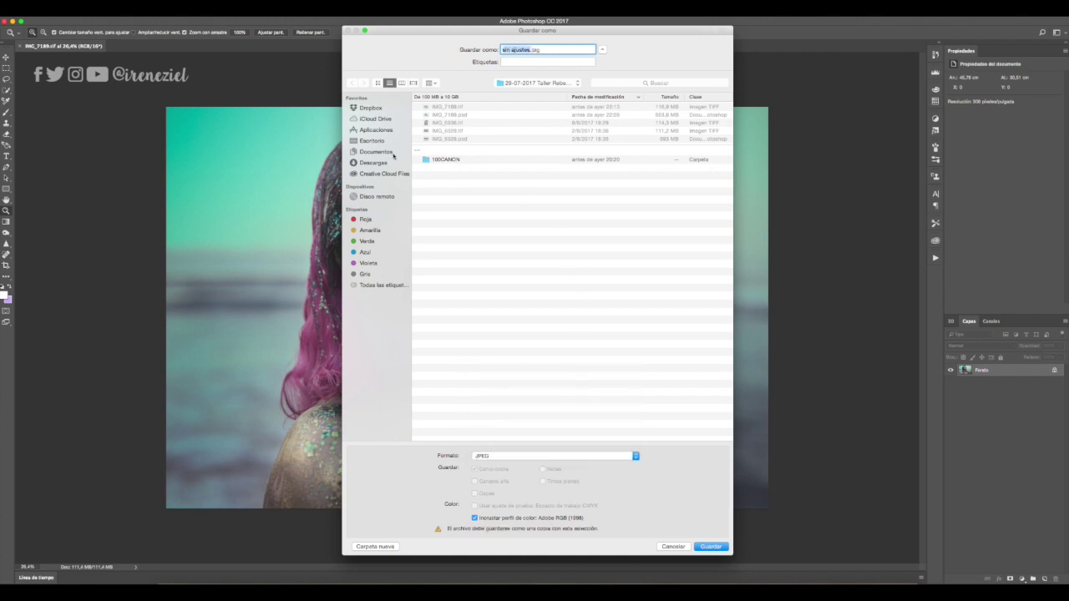
click(375, 140)
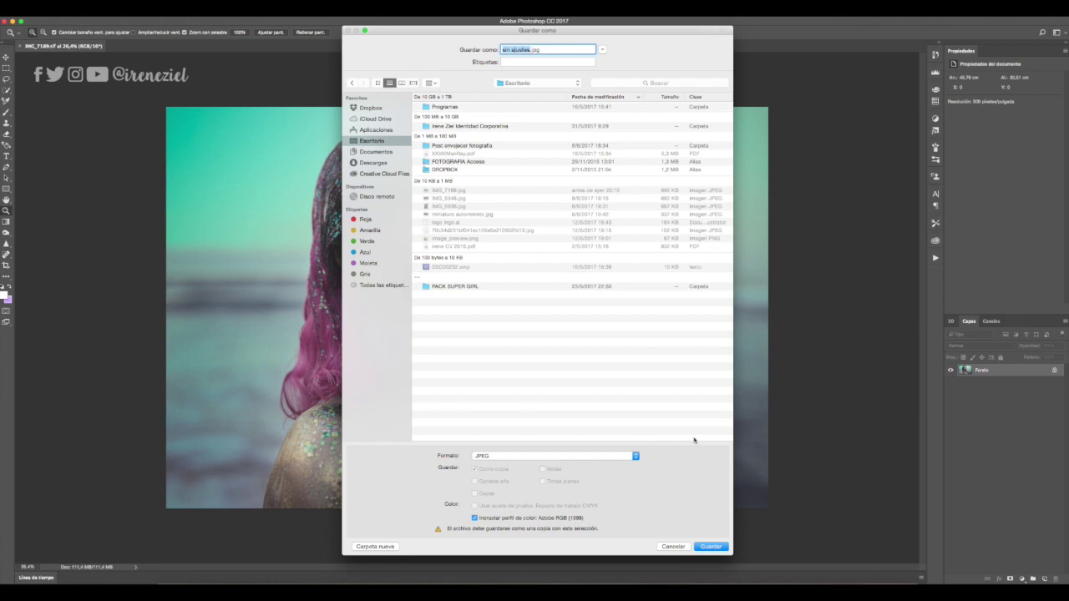
key(Return)
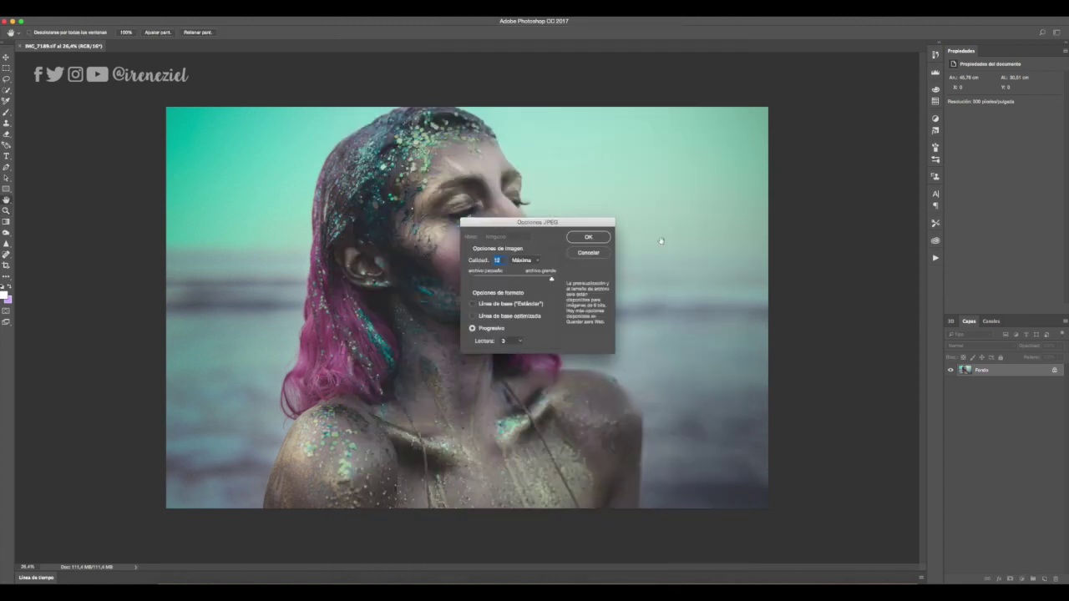
click(588, 239)
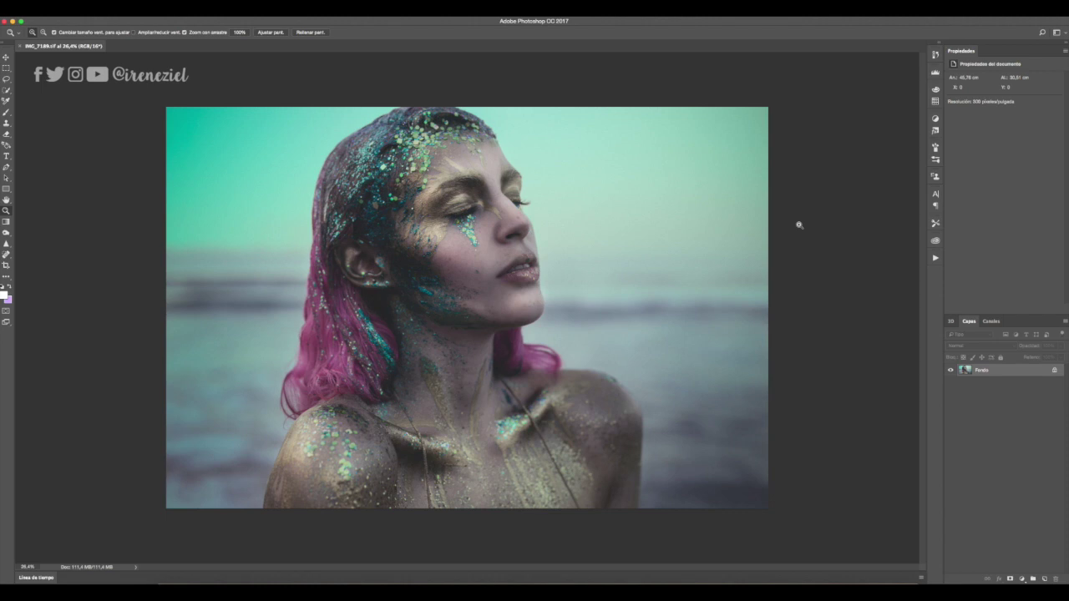
Resample the portrait to a width of 2048 pixels at 72 ppi resolution.
click(136, 8)
click(159, 76)
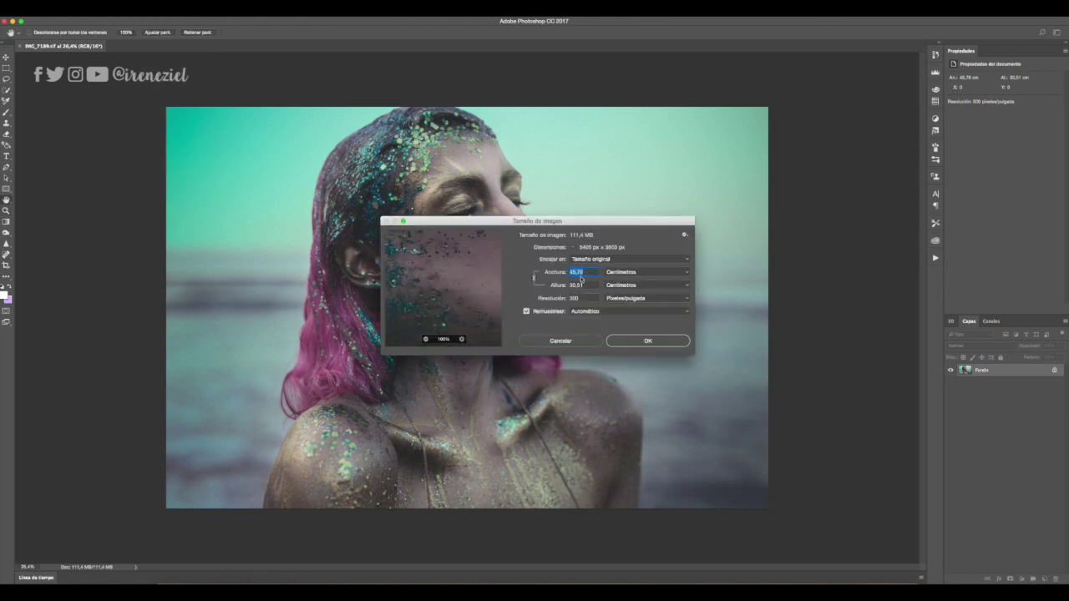
click(636, 273)
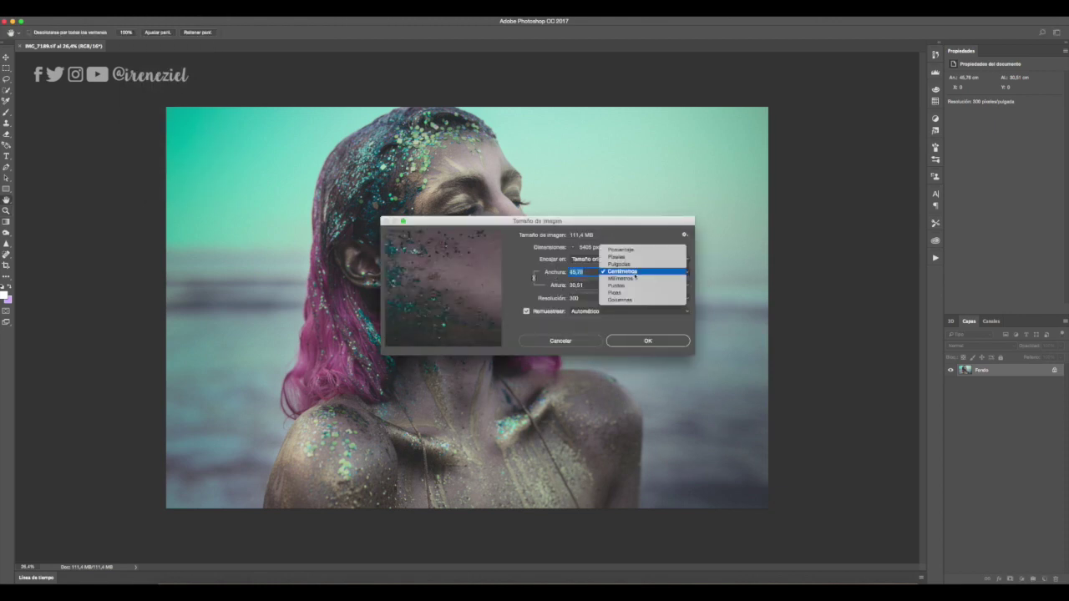
click(626, 256)
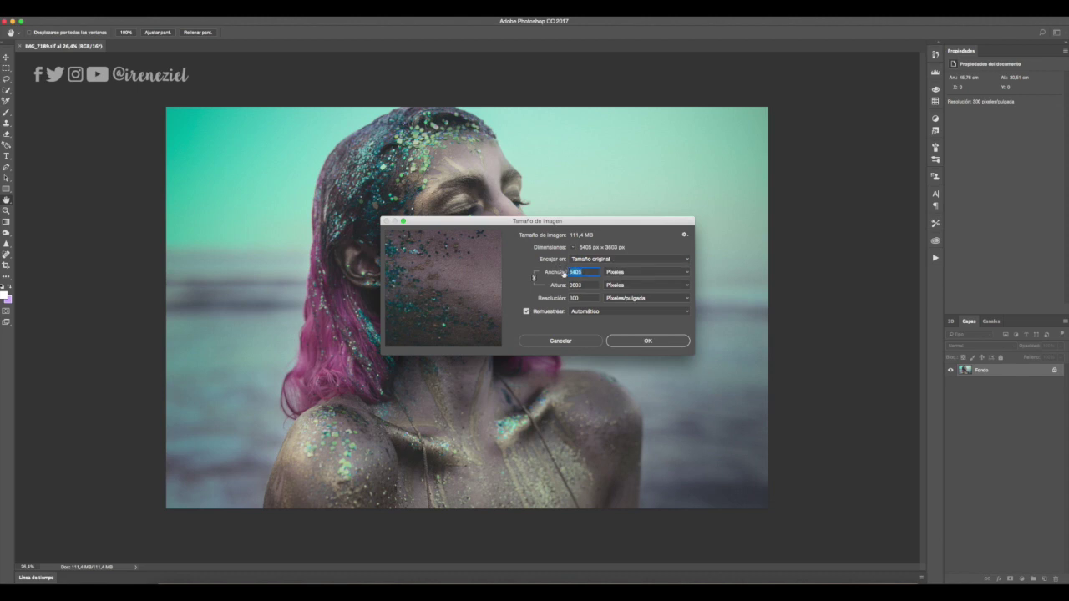
text(2048)
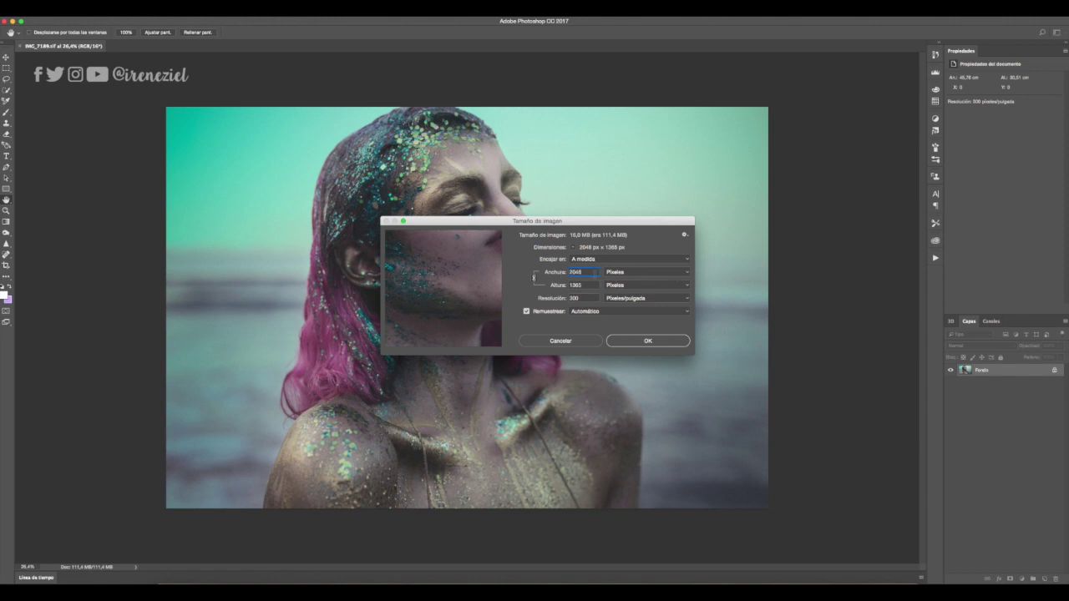
double_click(581, 299)
text(72)
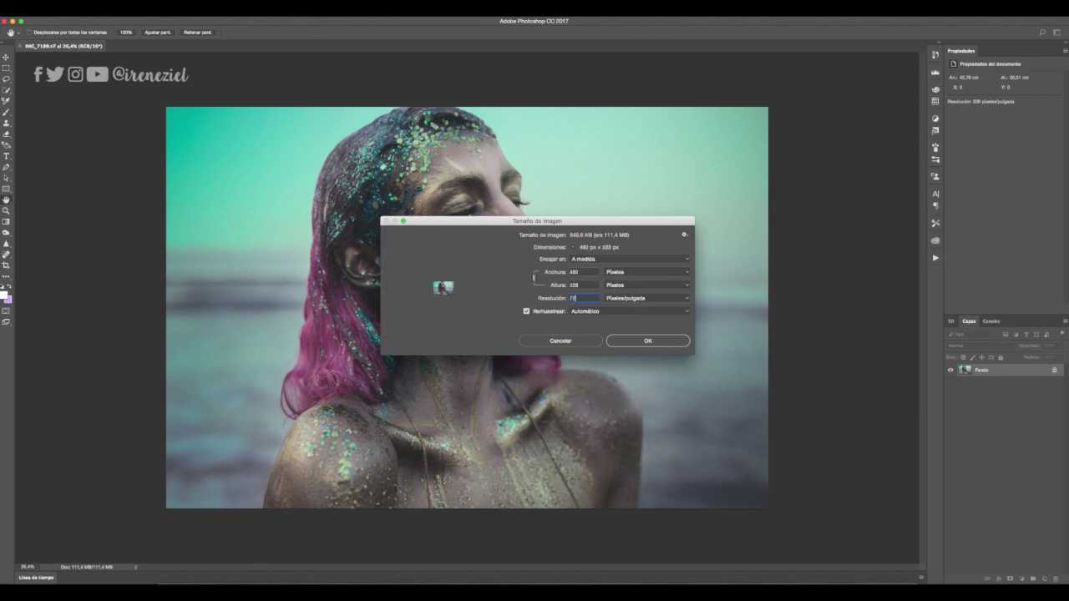
click(652, 341)
key(z)
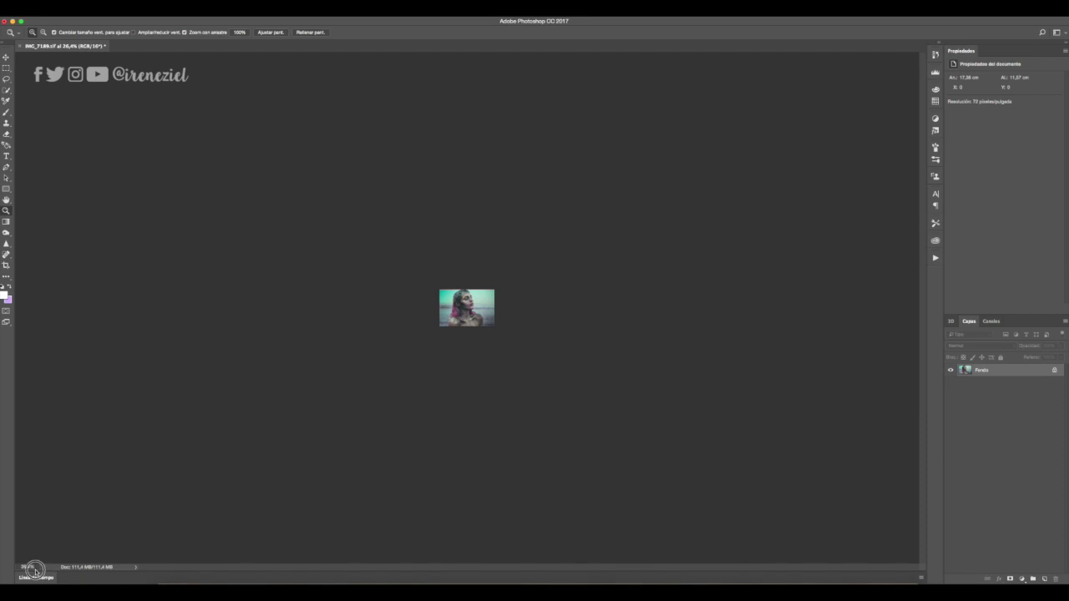
Set the view zoom to 100%, then to 120%.
drag(34, 567, 2, 566)
text(100)
key(Return)
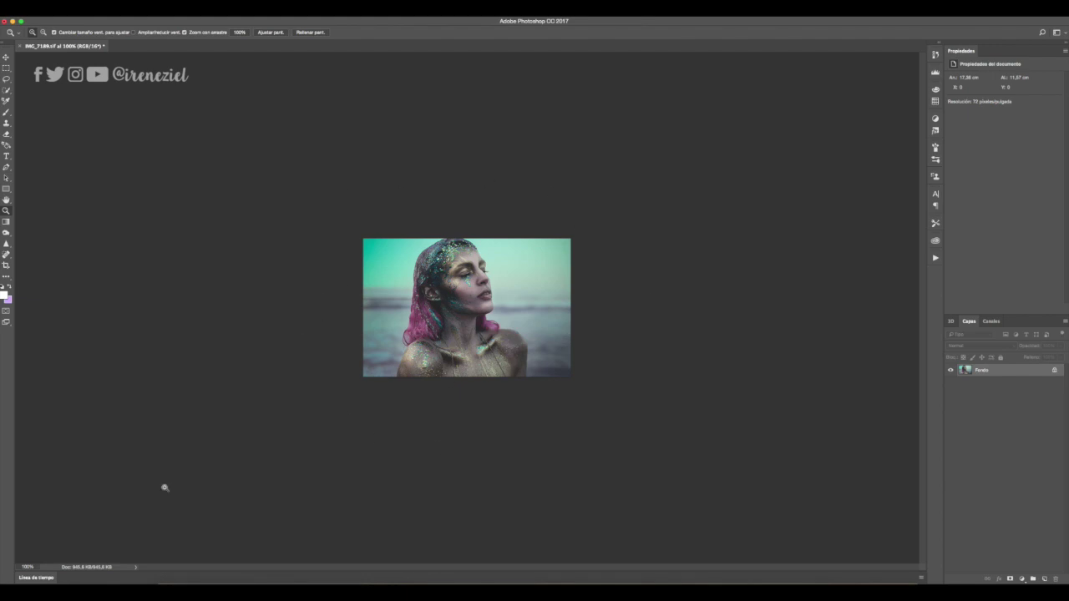
drag(32, 568, 6, 568)
text(120)
key(Return)
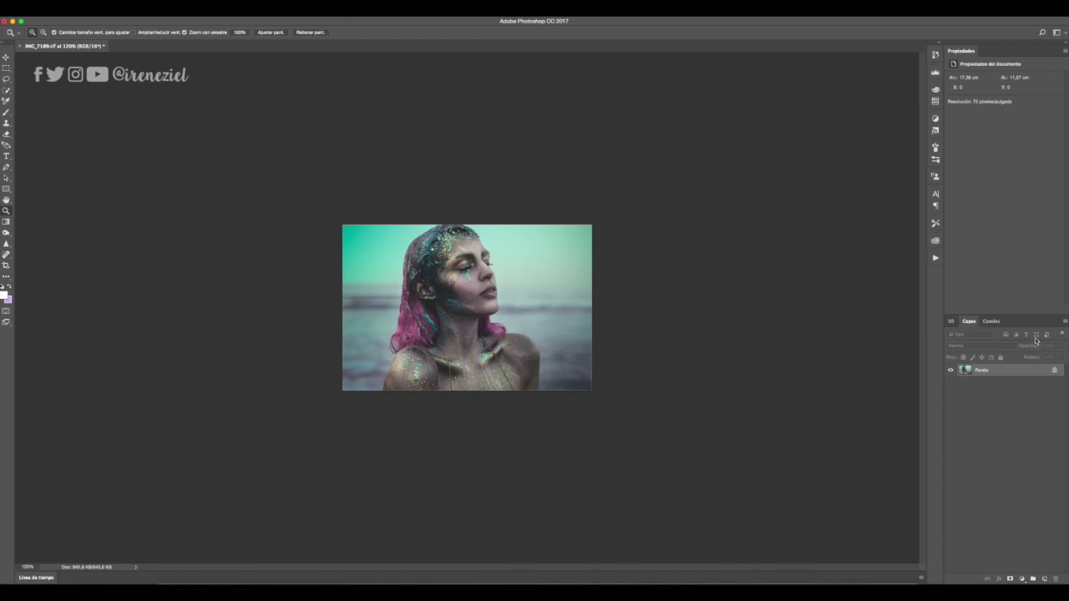
Duplicate Fondo as 'Fondo copia' and apply the basic Enfocar sharpen to it.
click(1062, 321)
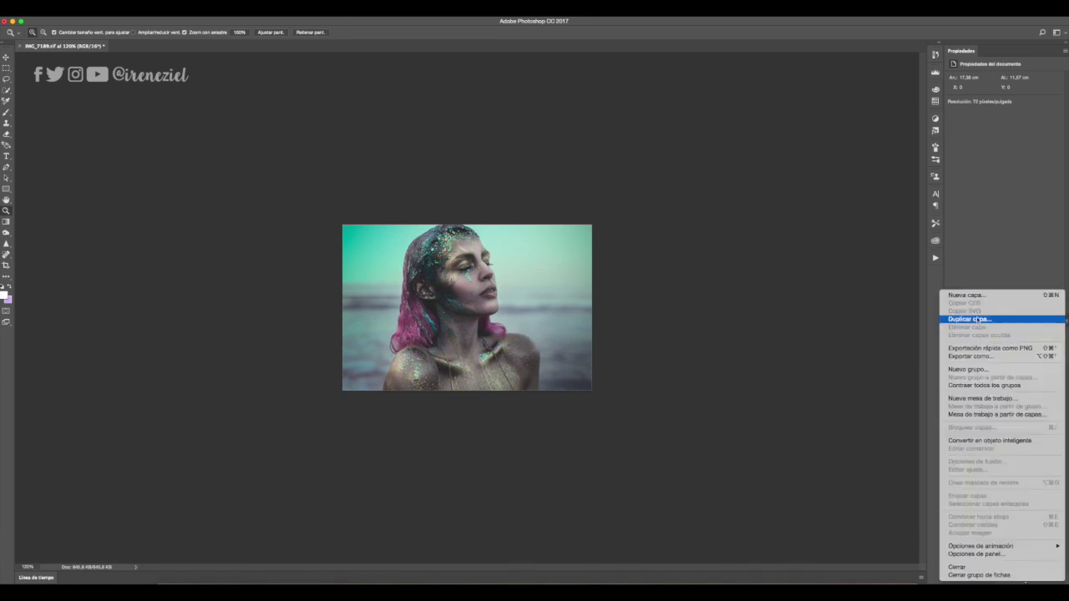
click(979, 320)
click(628, 259)
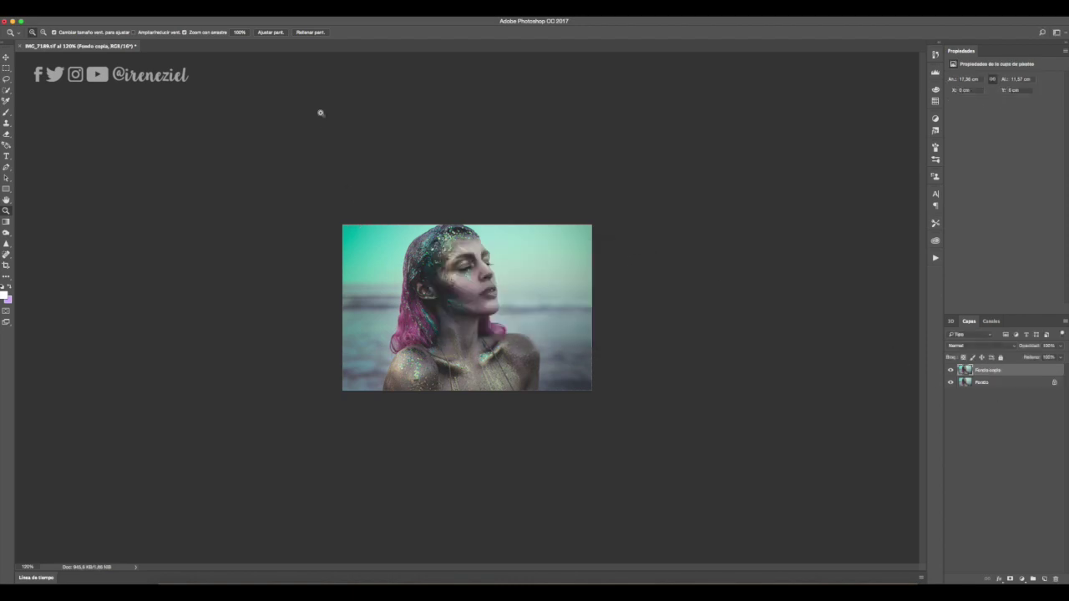
click(238, 16)
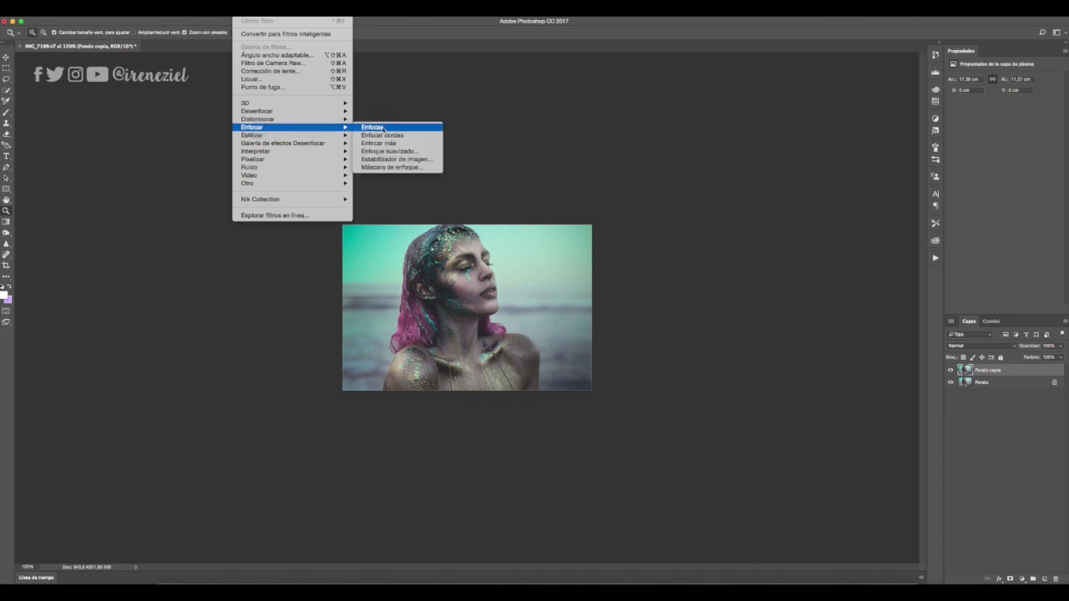
mouse_move(252, 127)
click(382, 128)
drag(493, 263, 658, 231)
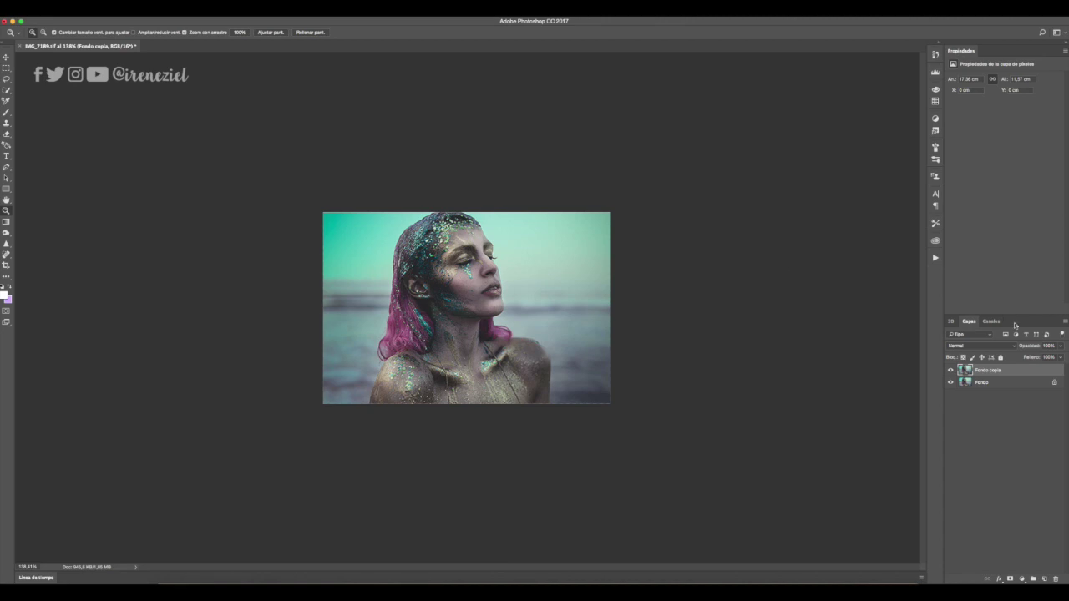
Lower the Fondo copia layer's opacity to 50%, keeping Normal blend mode.
click(978, 349)
click(1029, 351)
click(1023, 345)
text(50)
click(111, 8)
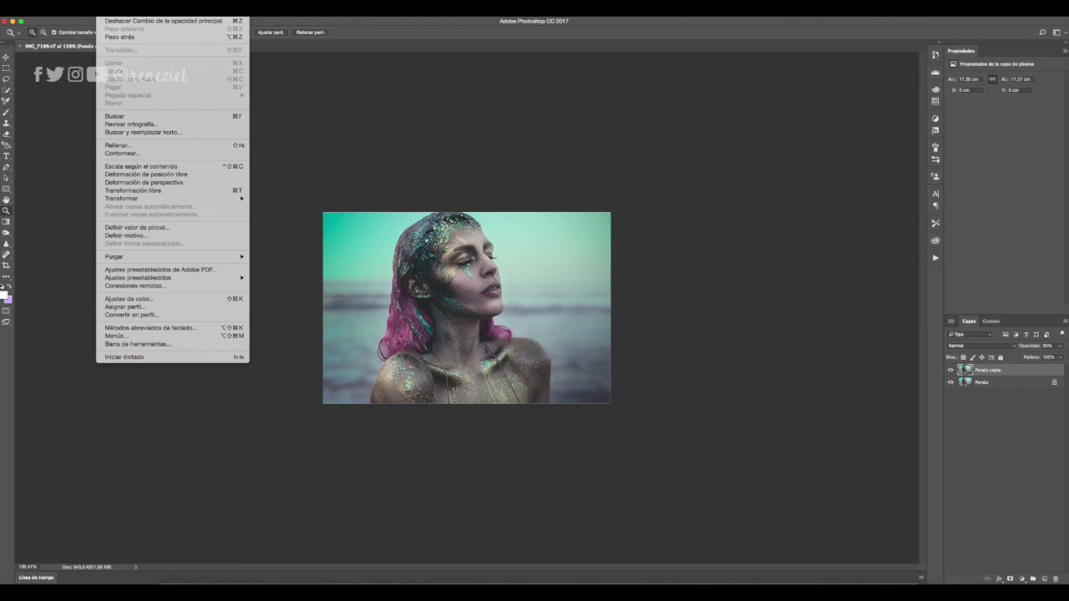
Convert the portrait from Adobe RGB (1998) to sRGB IEC61966-2.1, flattening the image.
click(154, 315)
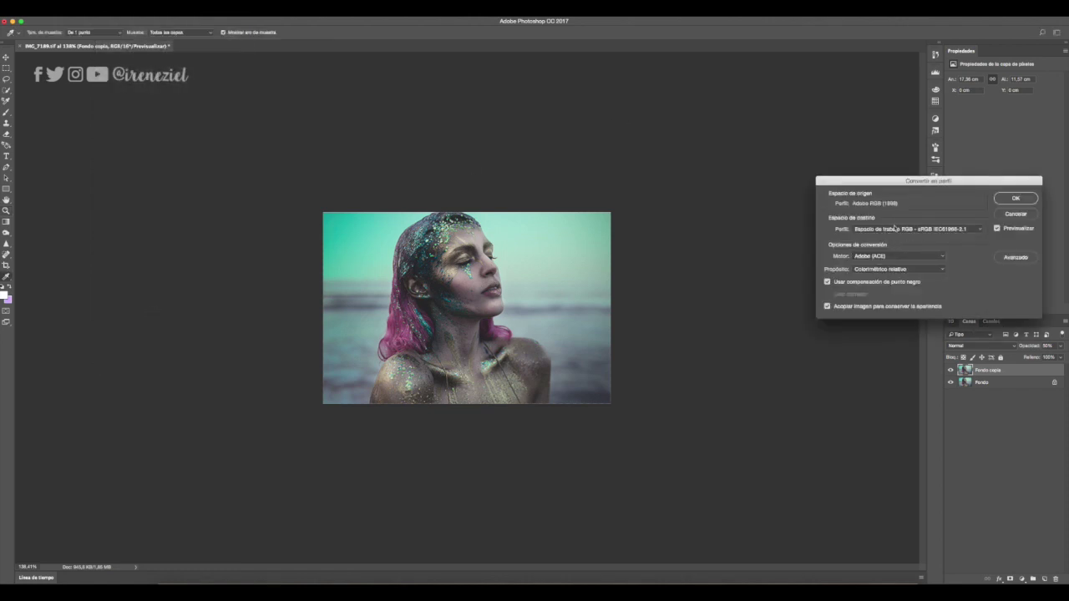
click(916, 231)
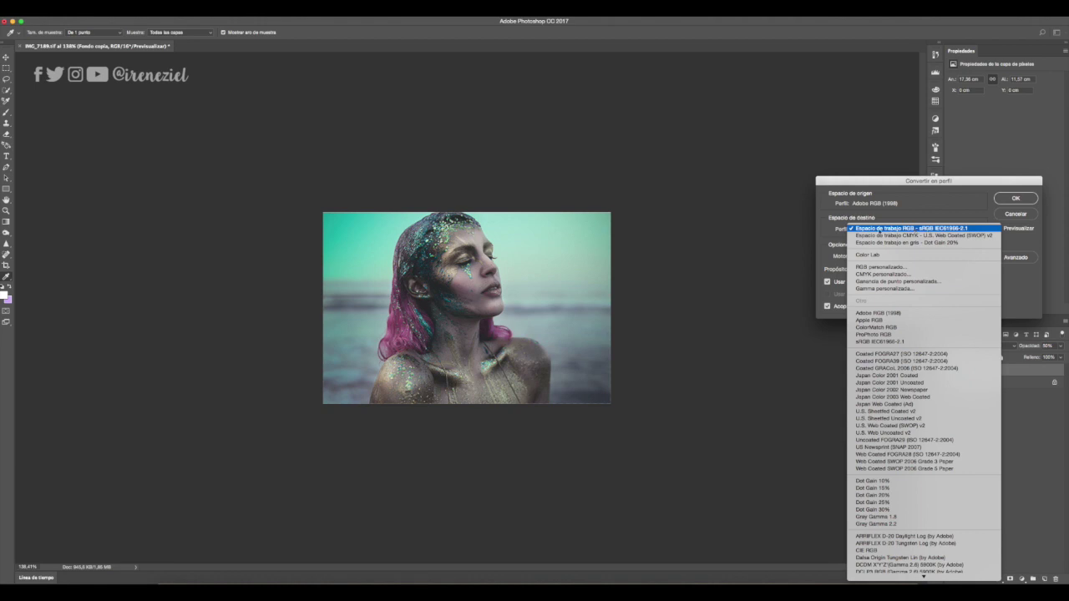
click(925, 229)
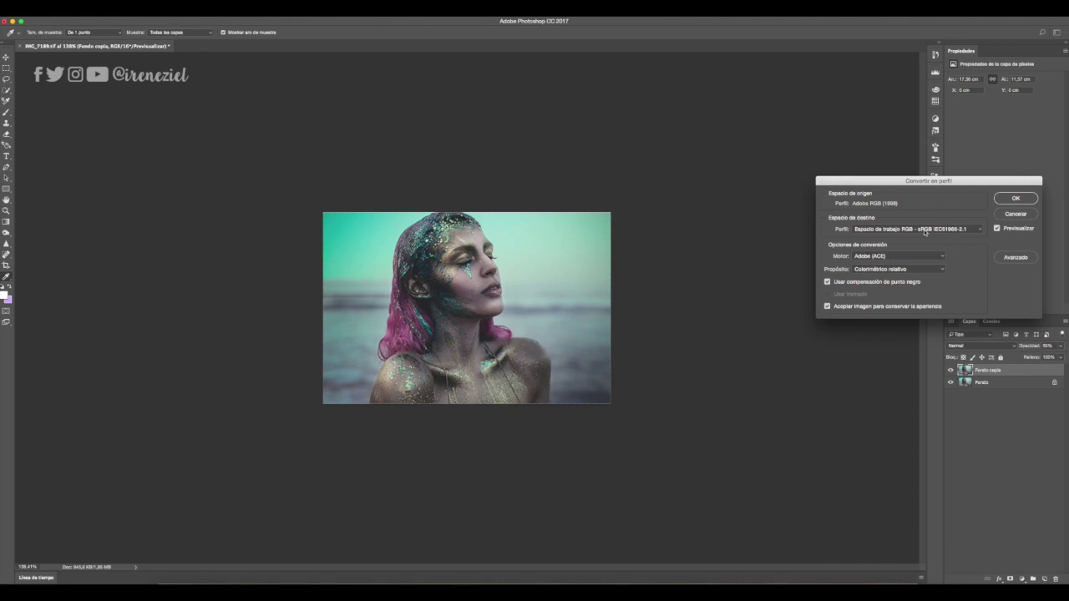
key(Return)
key(z)
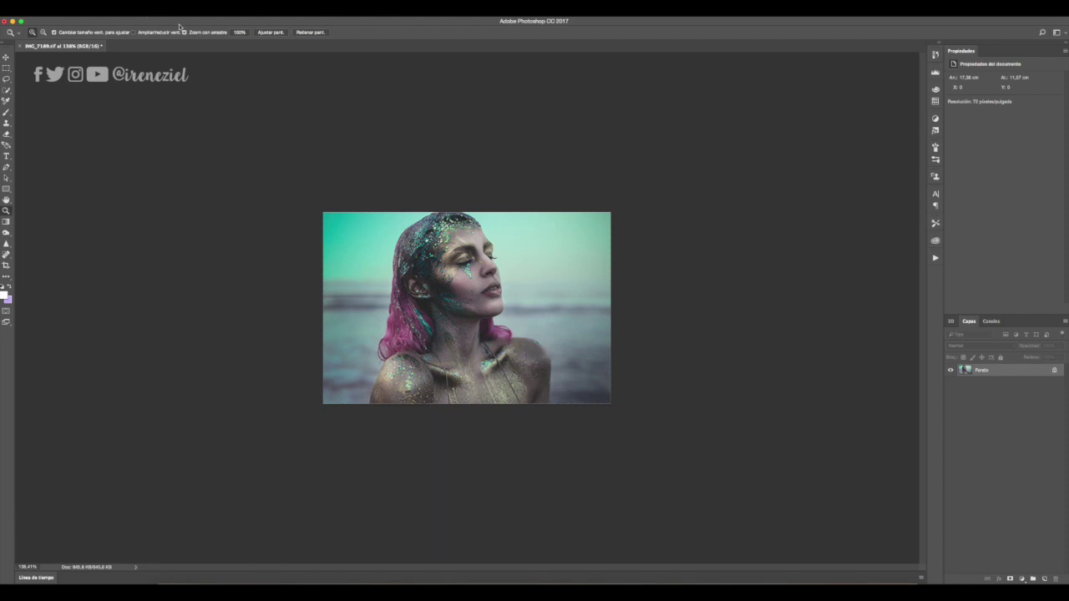
Convert to 8 bits per channel and save as JPEG 'ajustes1' on the Desktop.
click(138, 6)
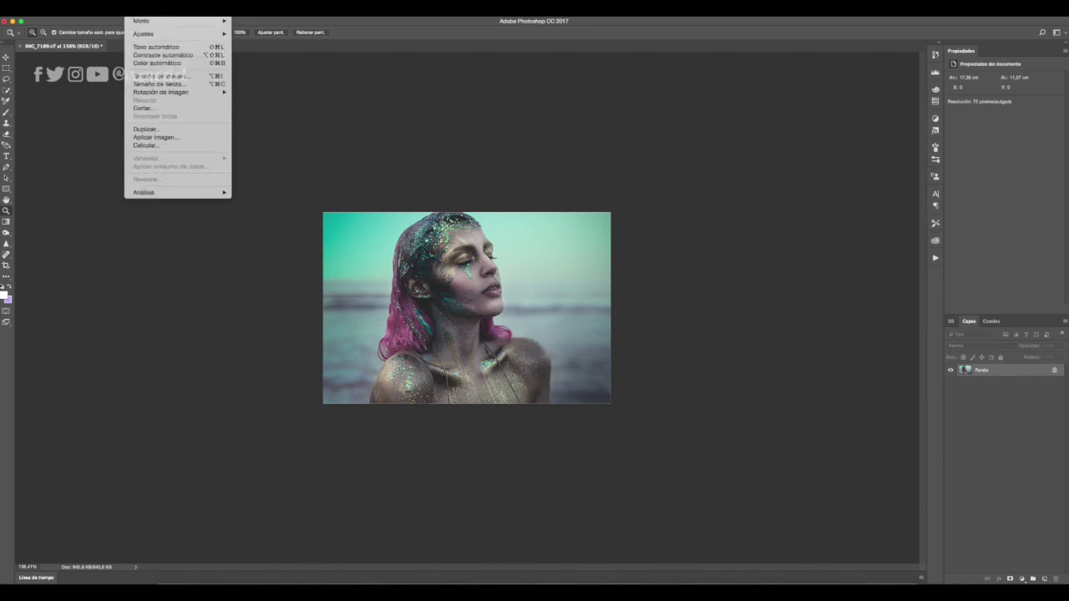
mouse_move(155, 21)
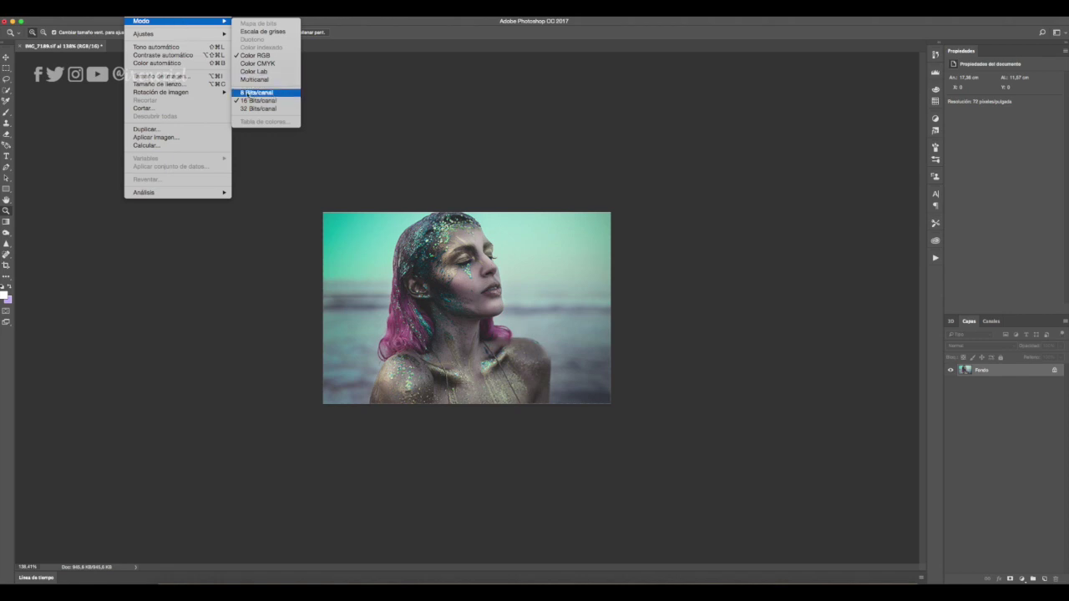
click(247, 93)
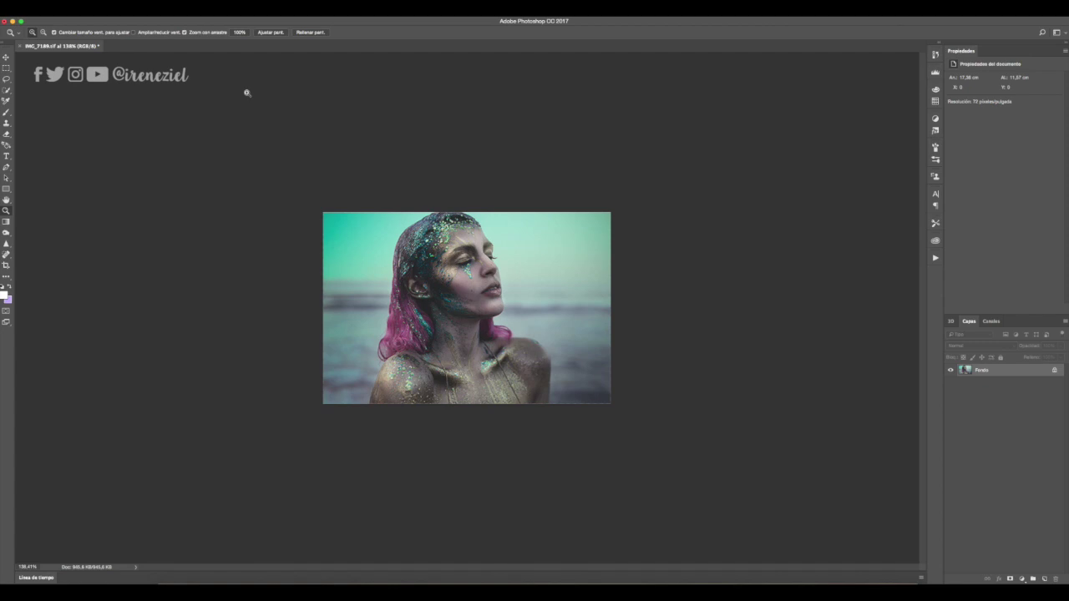
key(ctrl+shift+s)
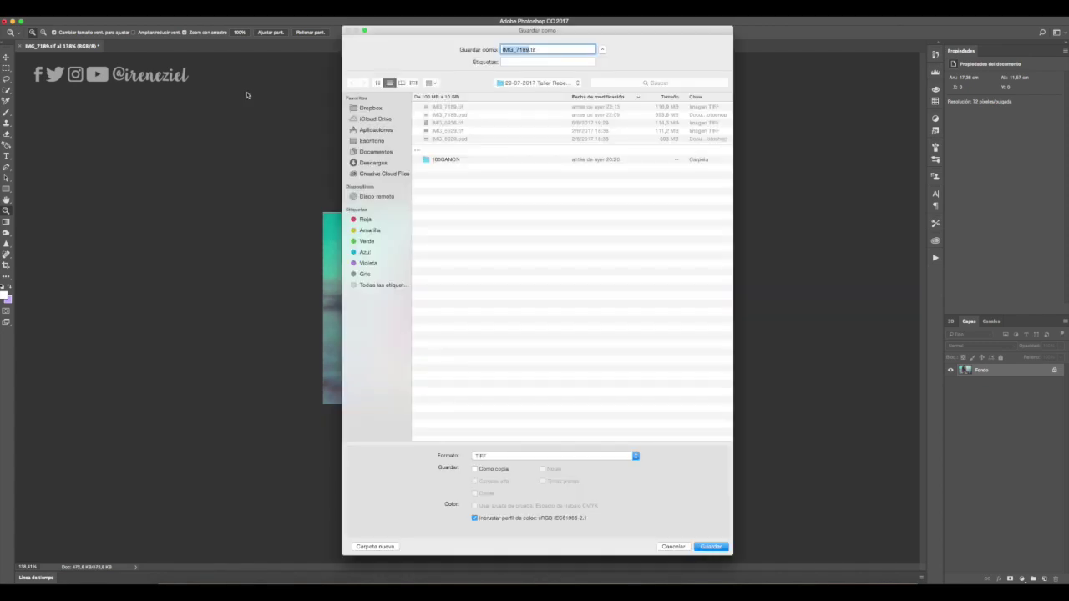
click(372, 140)
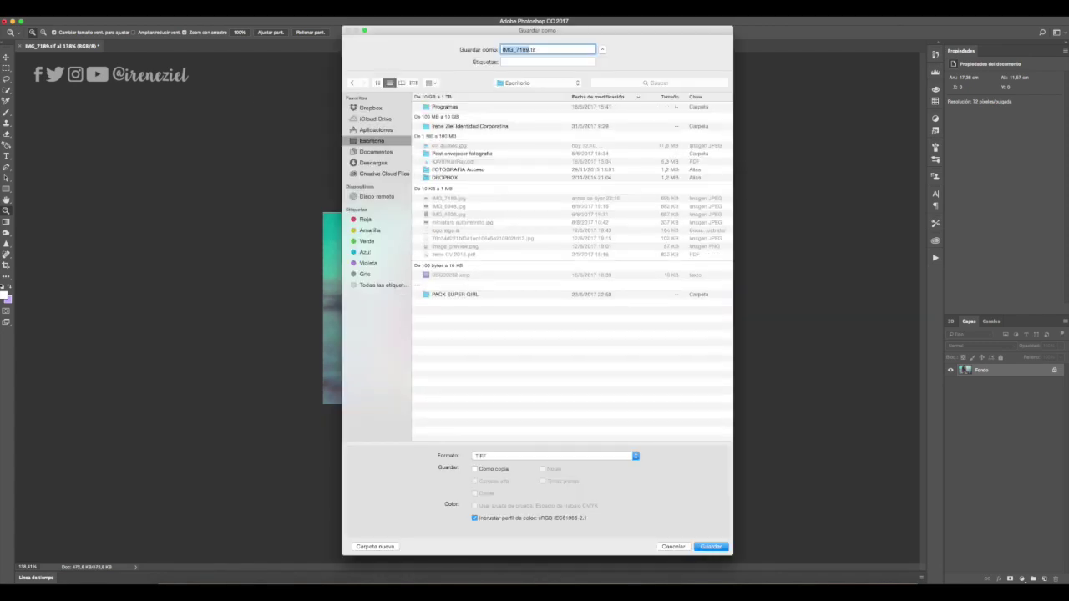
text(ajustes1)
click(585, 455)
click(552, 387)
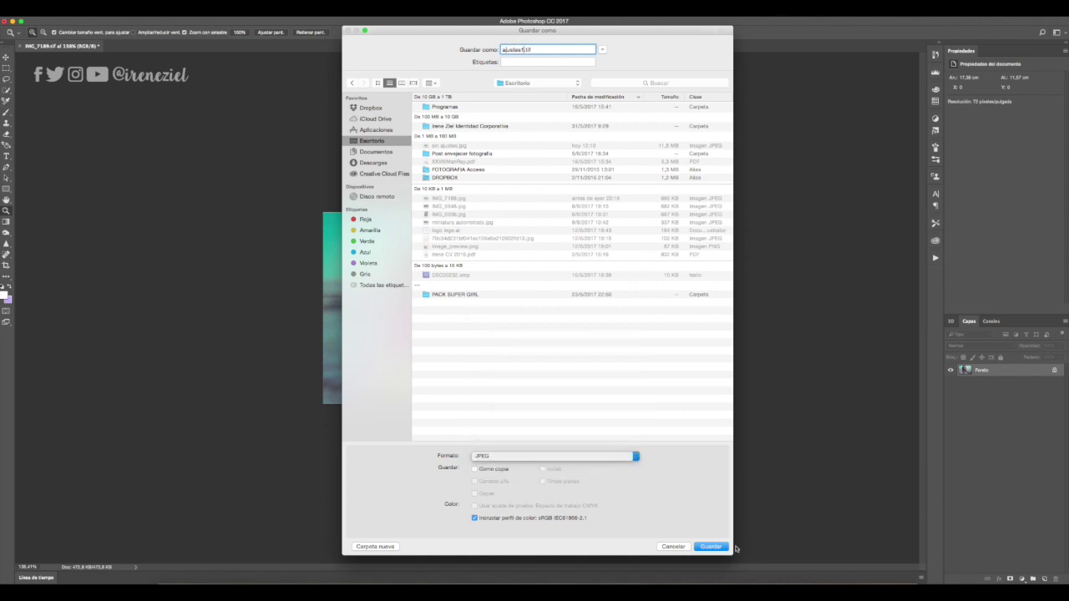
click(717, 547)
click(591, 238)
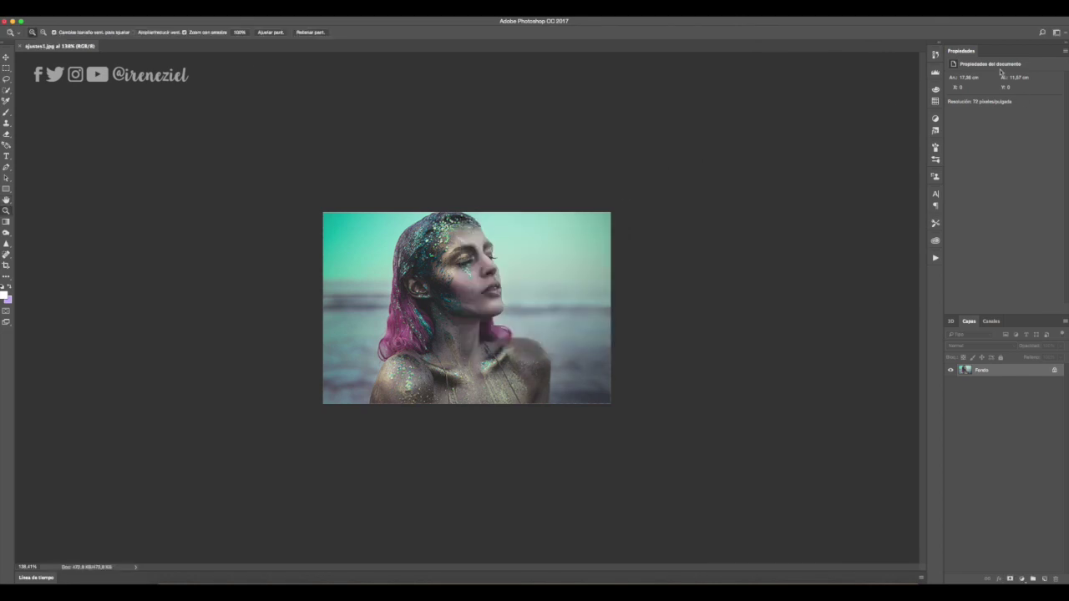
Revert the portrait to the original IMG_7189.tif history state, viewed at 100%.
click(936, 55)
click(879, 67)
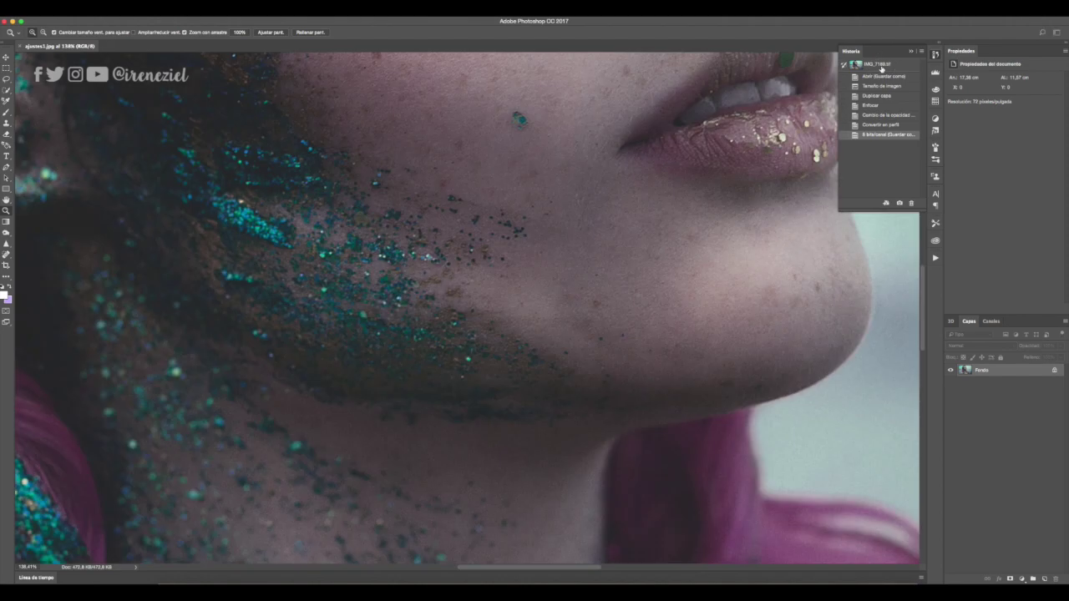
click(30, 567)
text(100)
key(Return)
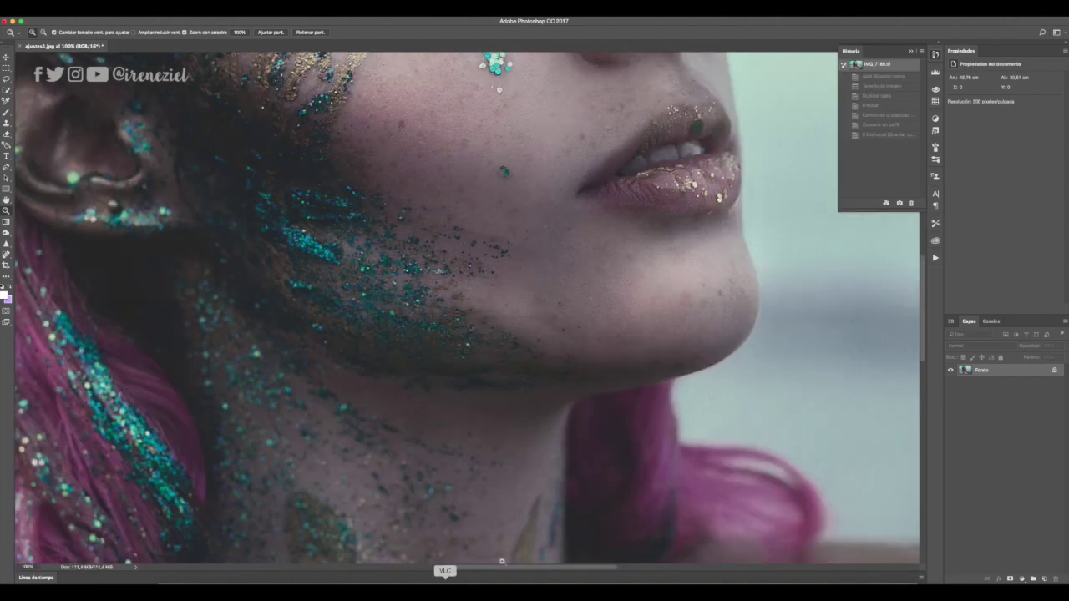
Zoom out to fit the portrait and review its 5405 × 3603 px image size.
alt+click(501, 341)
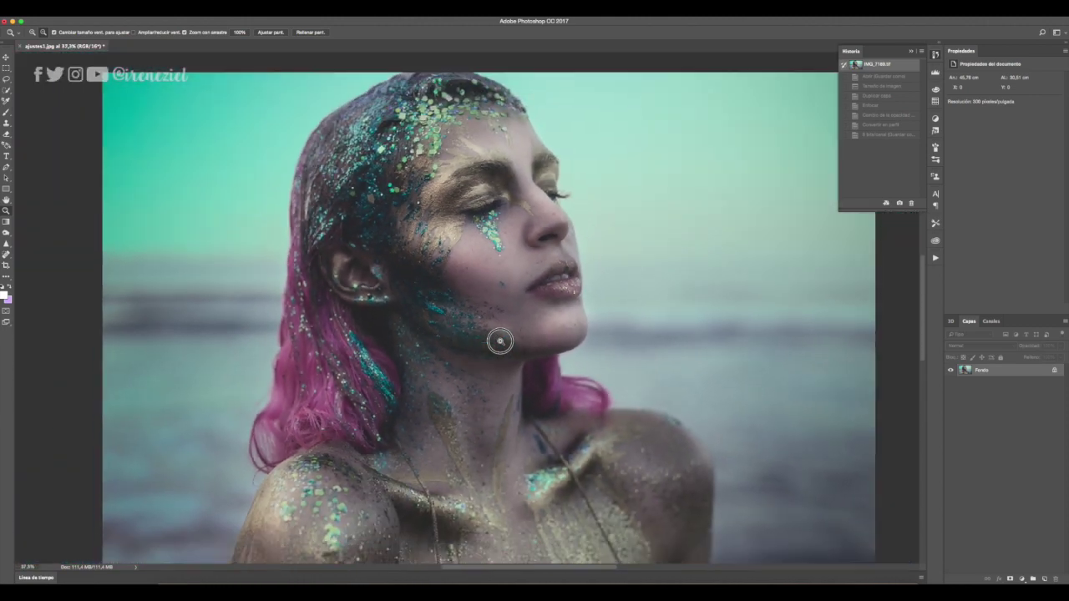
alt+click(500, 340)
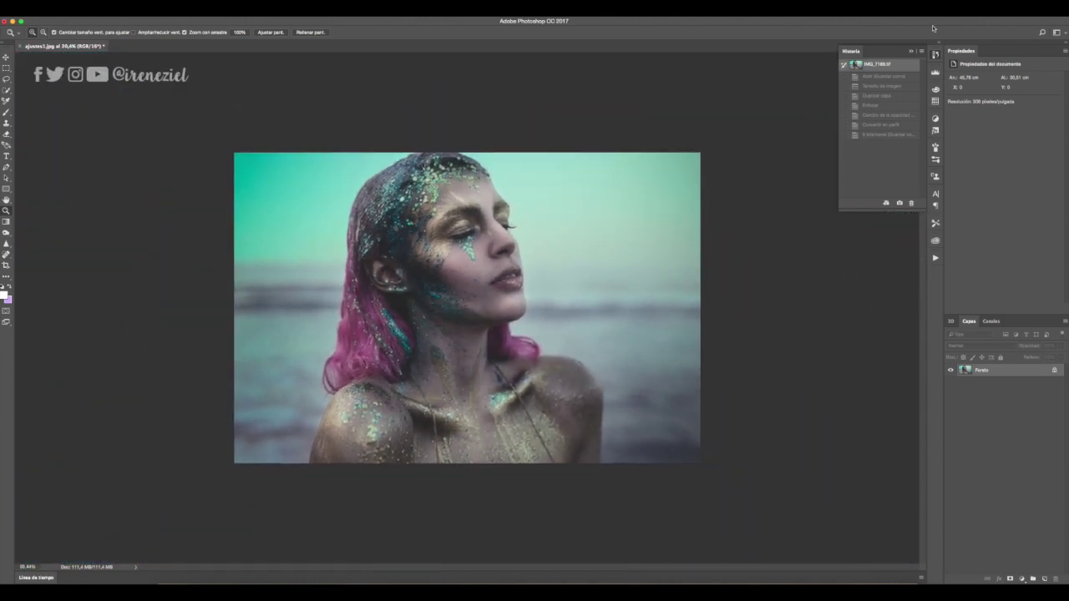
click(936, 54)
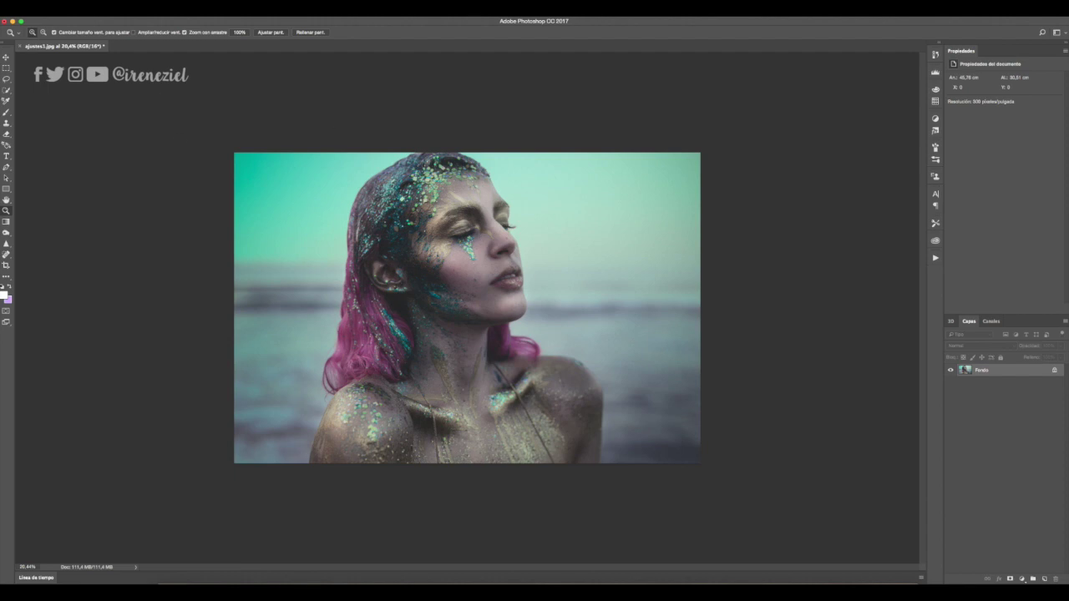
click(135, 8)
click(159, 76)
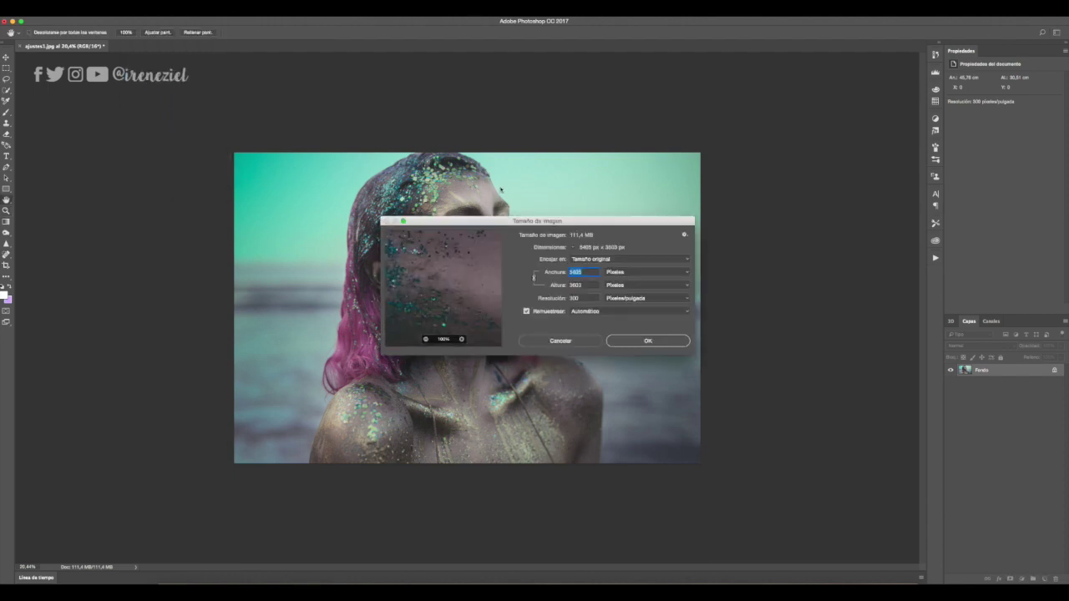
Resize the portrait to 40 cm wide at 72 ppi.
click(622, 272)
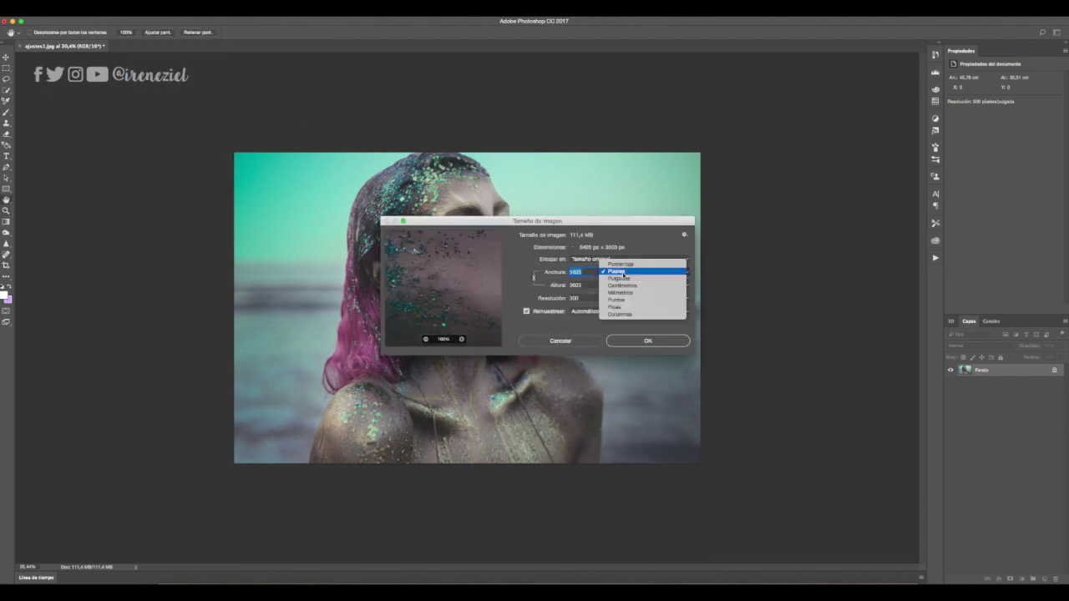
click(621, 286)
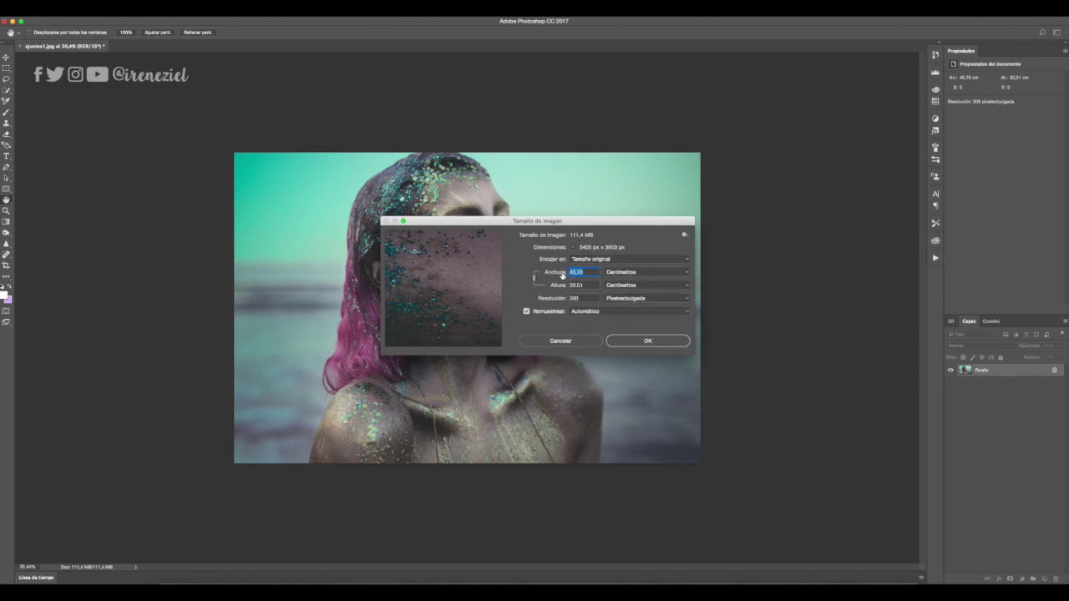
text(40)
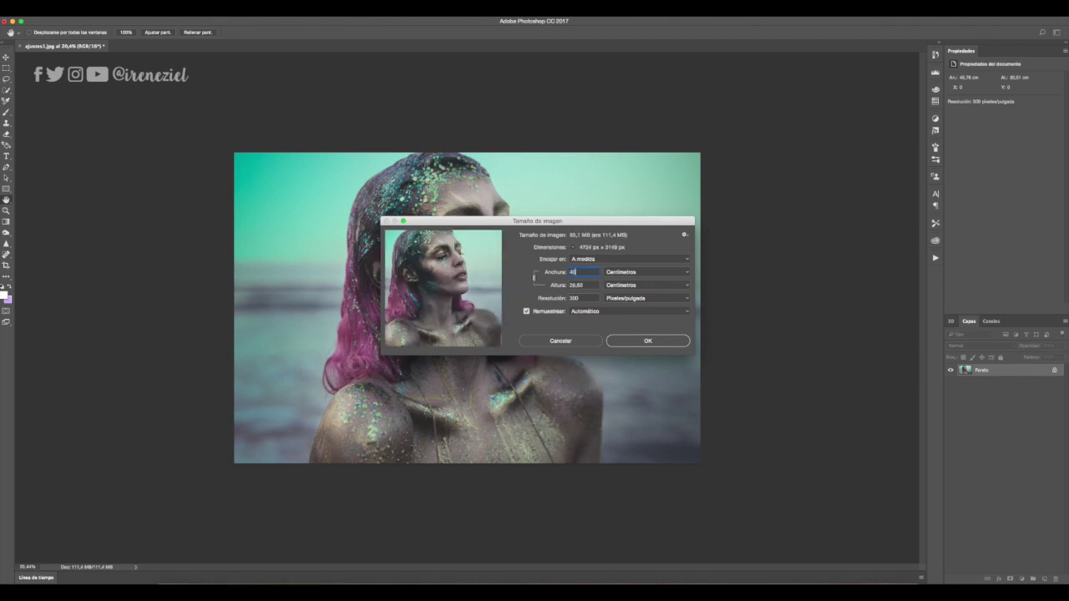
double_click(585, 298)
text(72)
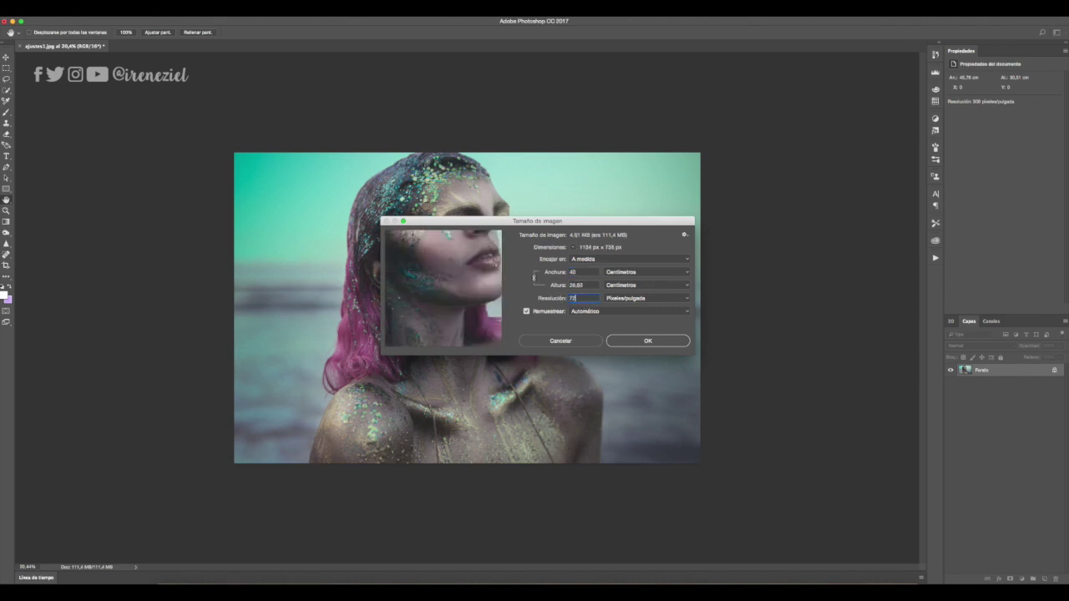
key(Return)
key(z)
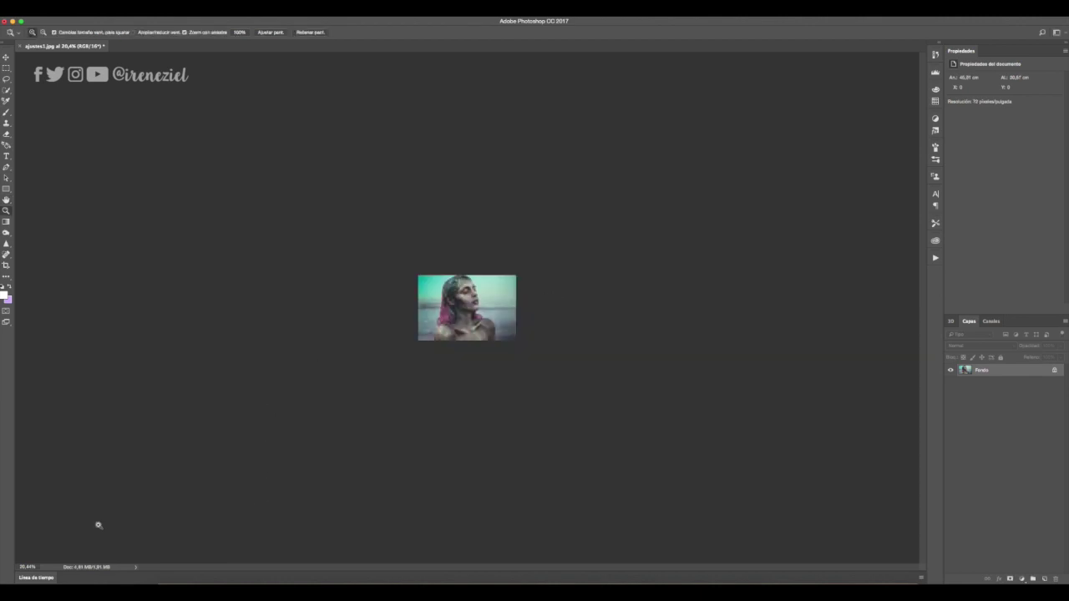
Zoom the view to 100% and duplicate the background as Capa 1.
click(28, 567)
key(BackSpace)
text(100)
key(Return)
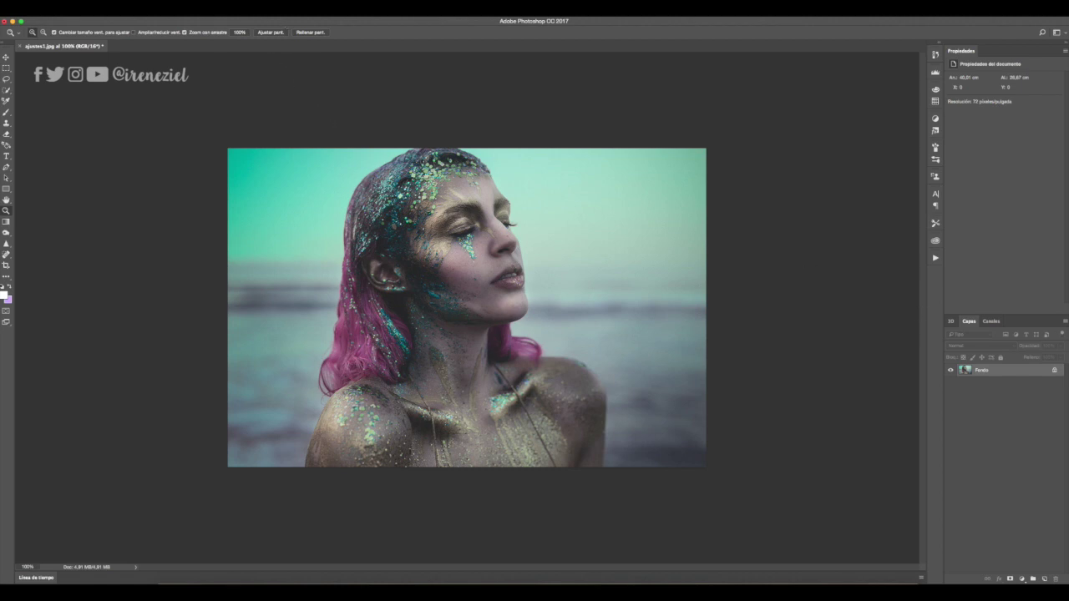
key(ctrl+j)
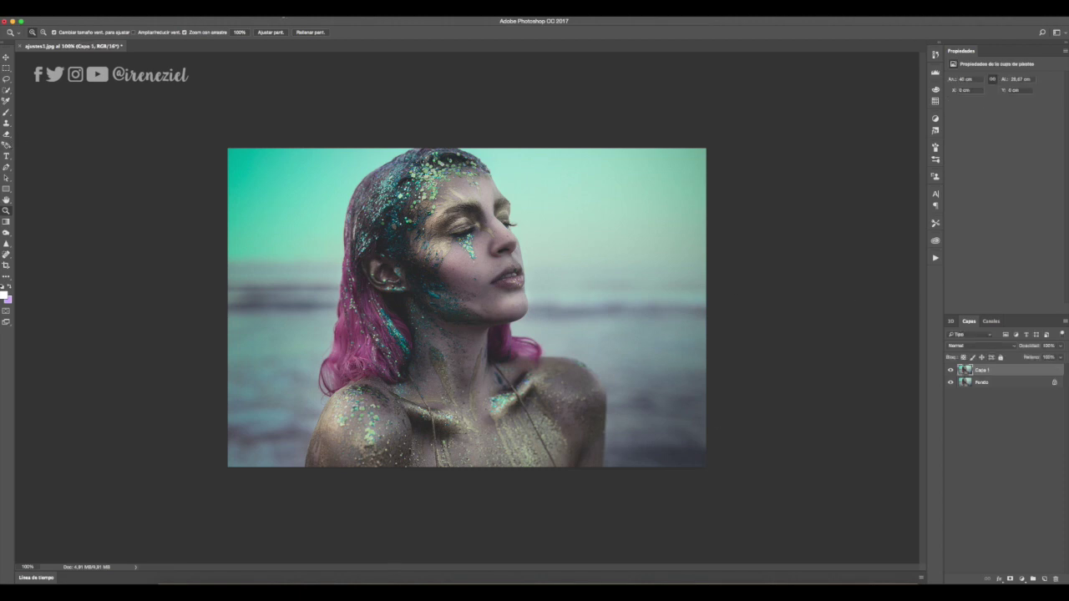
click(247, 7)
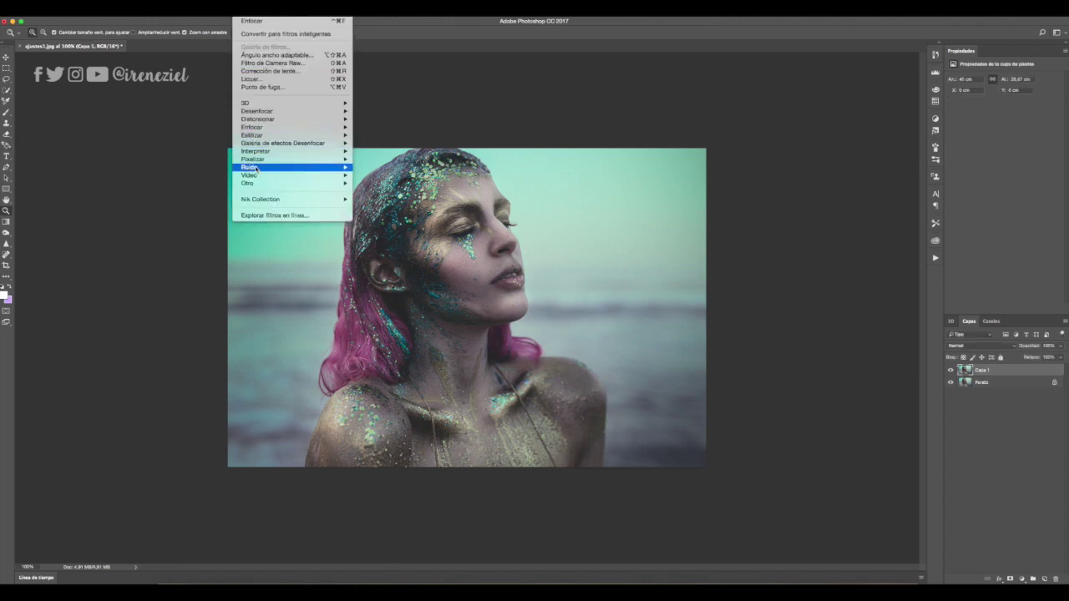
Start a Máscara de enfoque on Capa 1 with a 0,7 px radius.
mouse_move(253, 127)
click(414, 168)
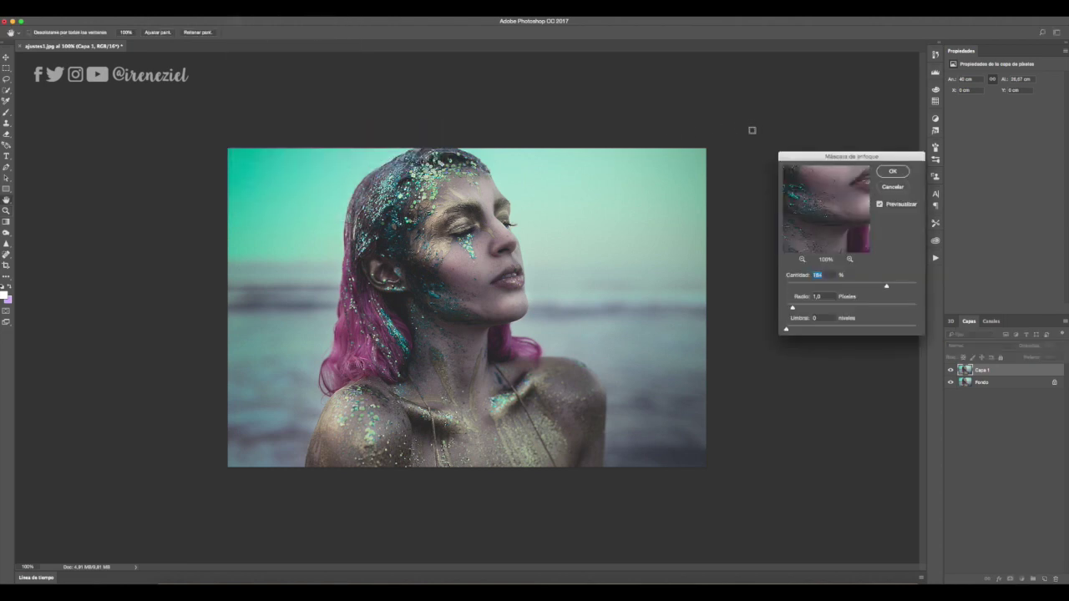
click(812, 298)
text(0,7)
drag(887, 287, 829, 287)
click(880, 205)
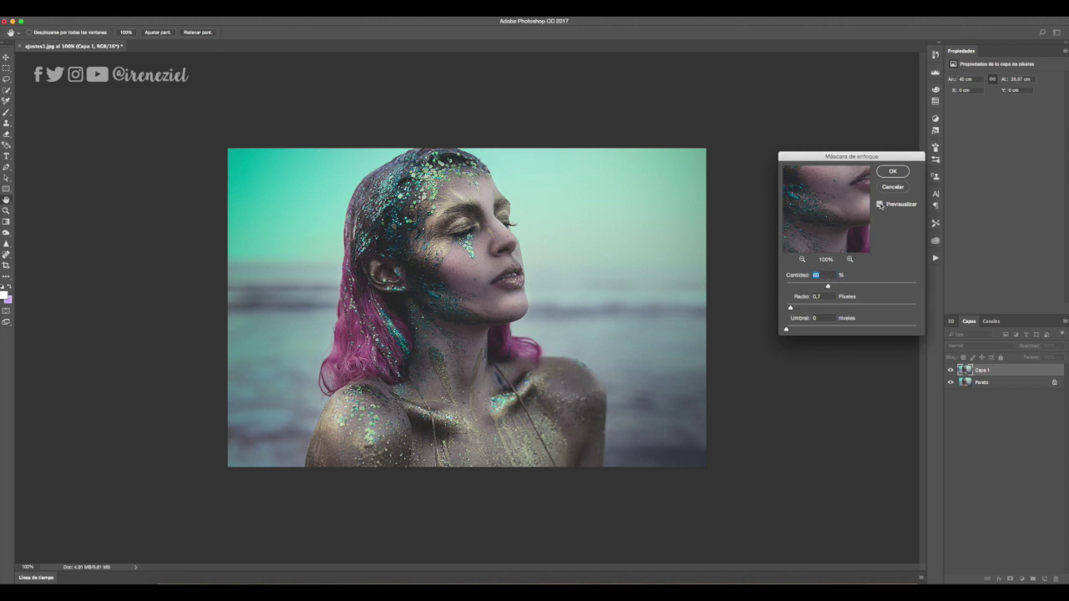
Fine-tune the sharpening amount, compare with the preview toggled, and apply it.
drag(829, 287, 855, 288)
drag(855, 287, 869, 287)
drag(870, 287, 858, 287)
click(880, 204)
click(880, 204)
click(888, 172)
key(z)
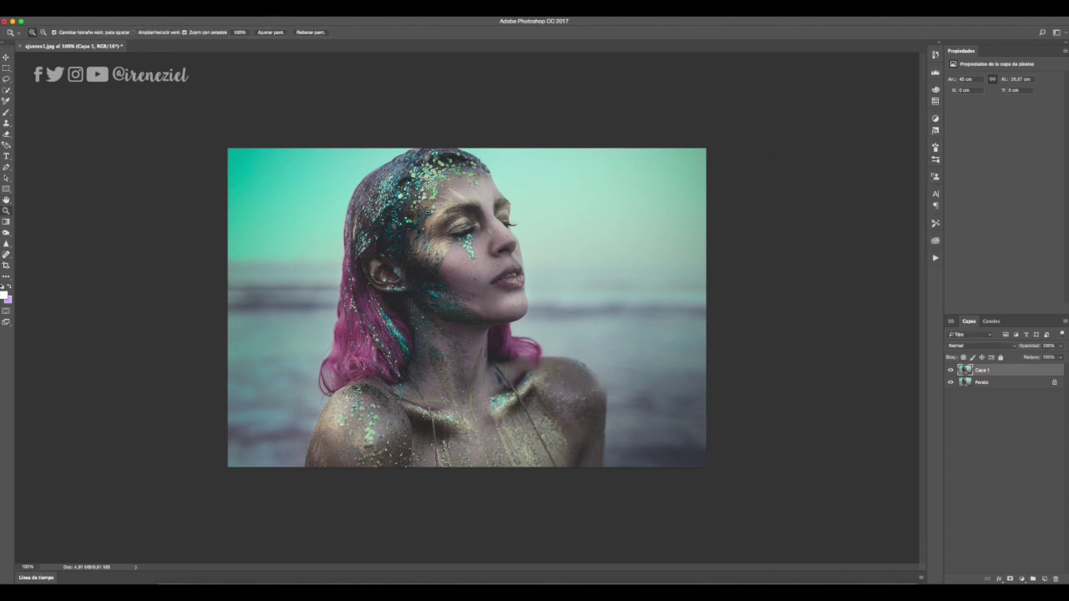
click(138, 8)
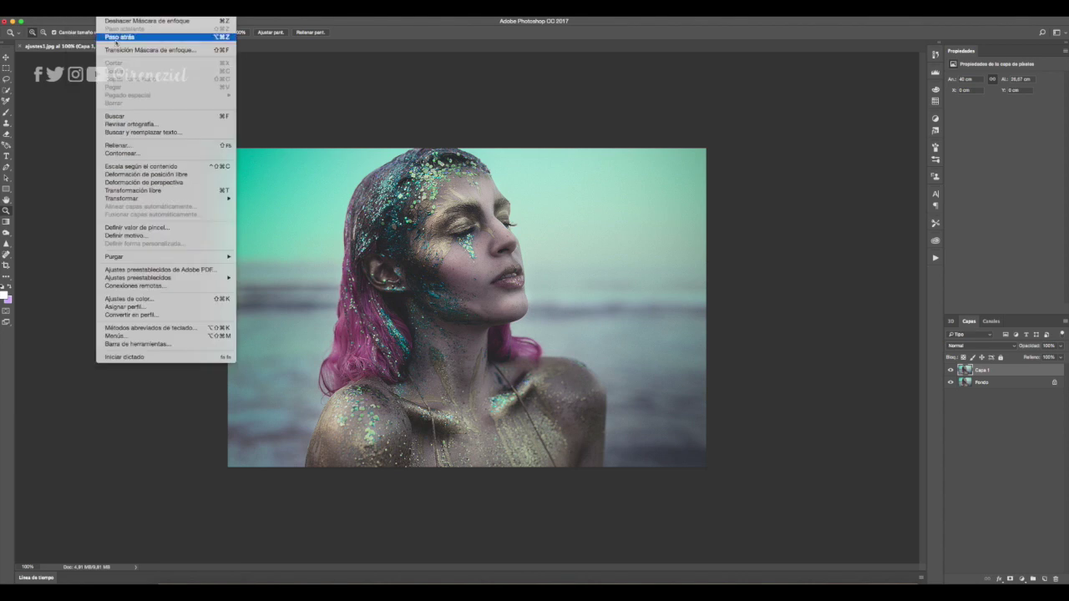
Convert to sRGB with flattening, then set the image to 8 bits per channel.
click(138, 316)
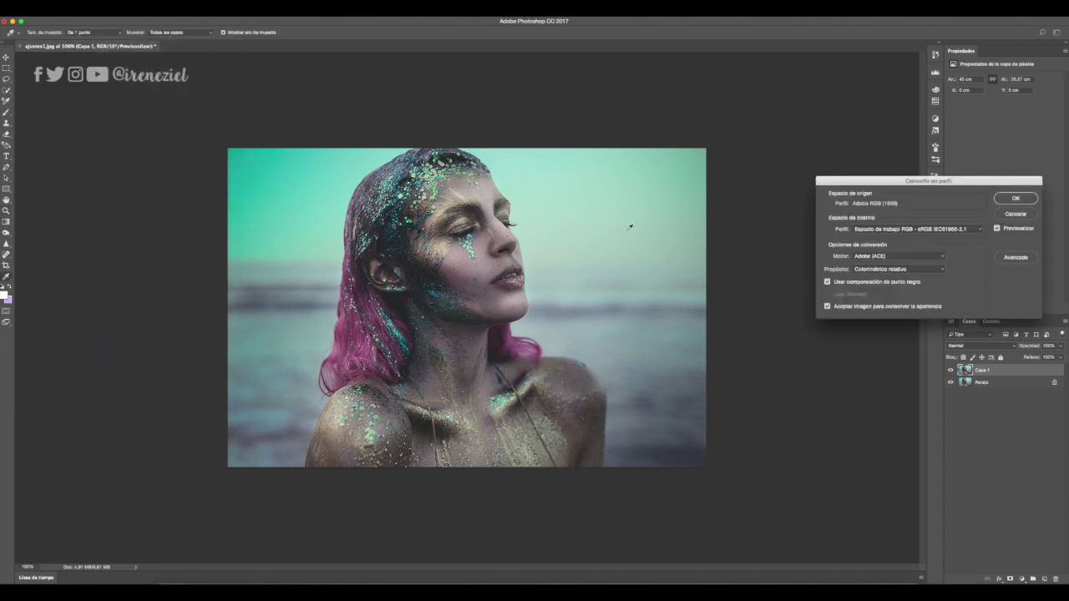
click(927, 229)
click(1030, 199)
click(1015, 199)
key(z)
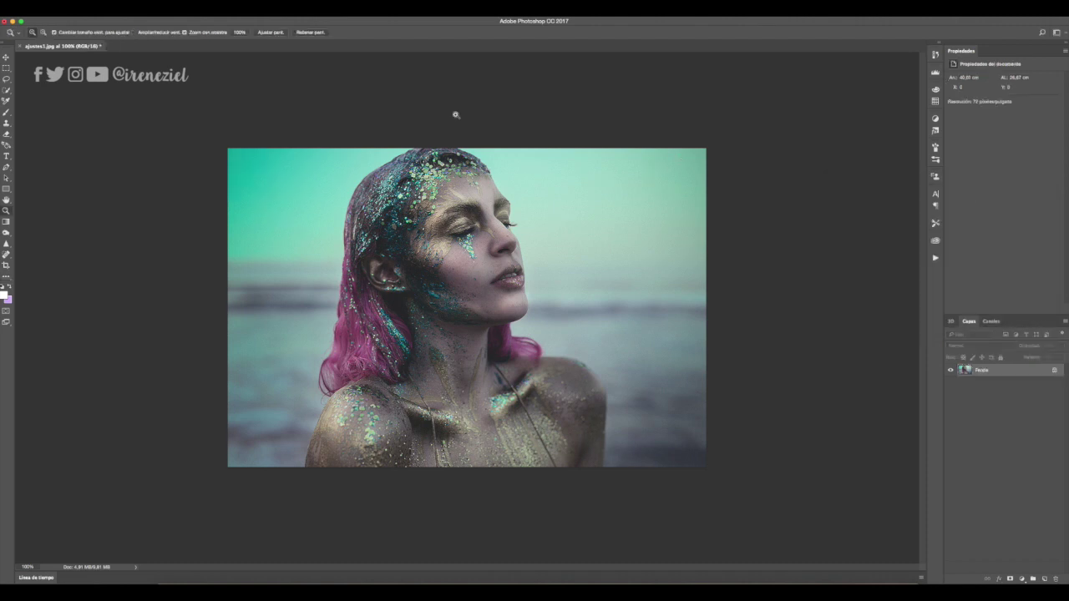
click(138, 20)
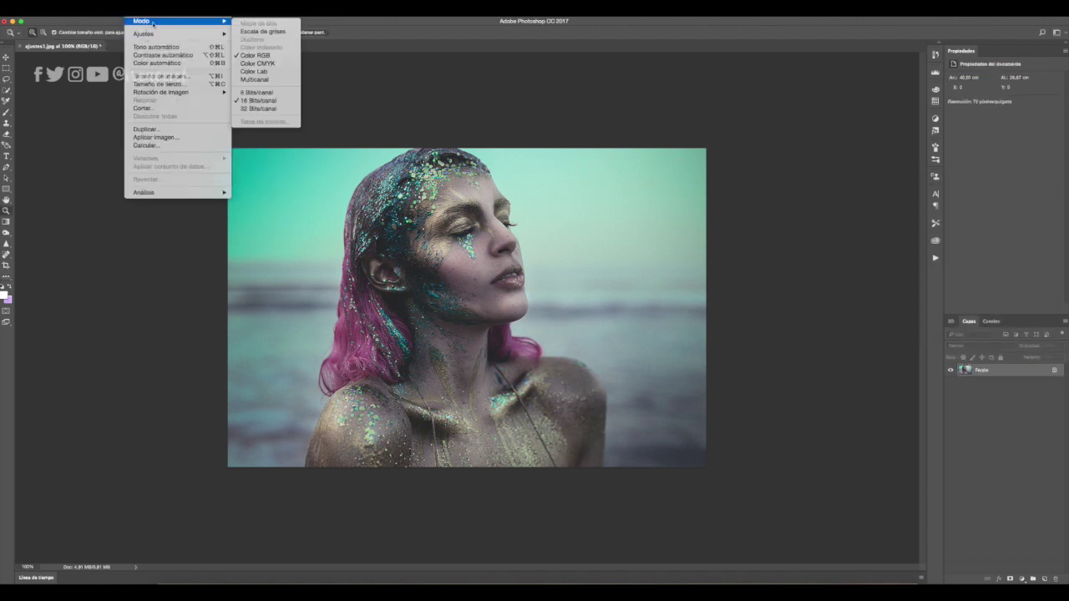
click(257, 92)
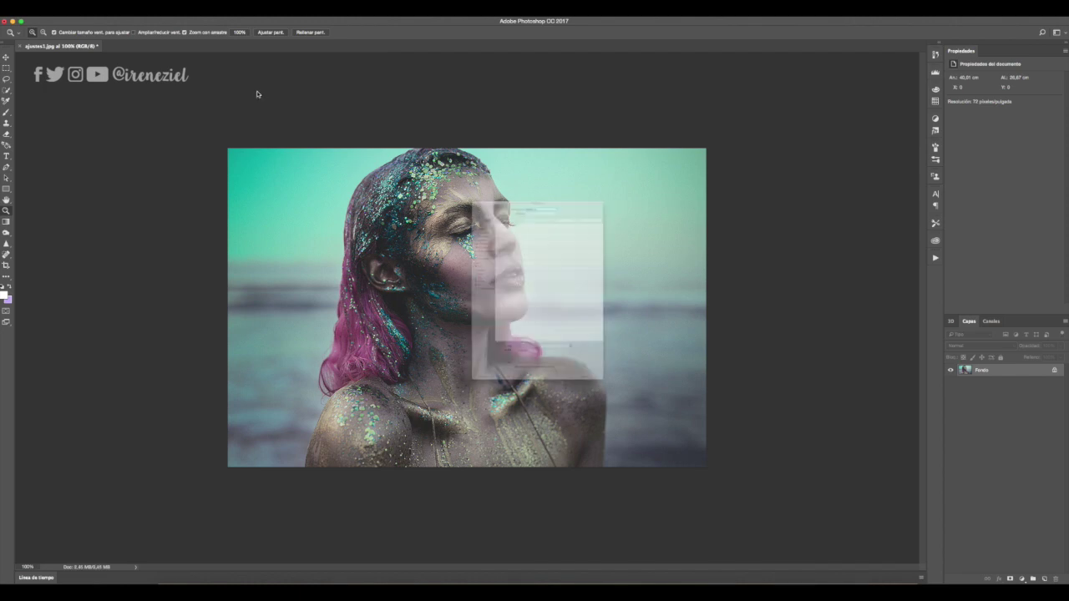
Save the image as JPEG 'ajustes2' with default options and close the document.
key(ctrl+shift+s)
text(a)
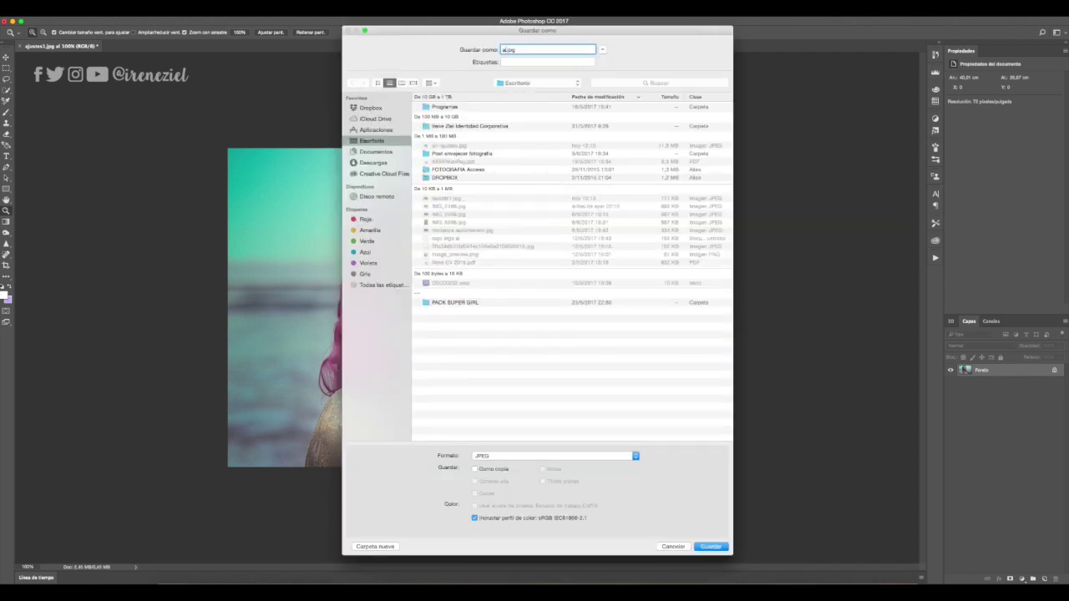
text(2)
click(710, 548)
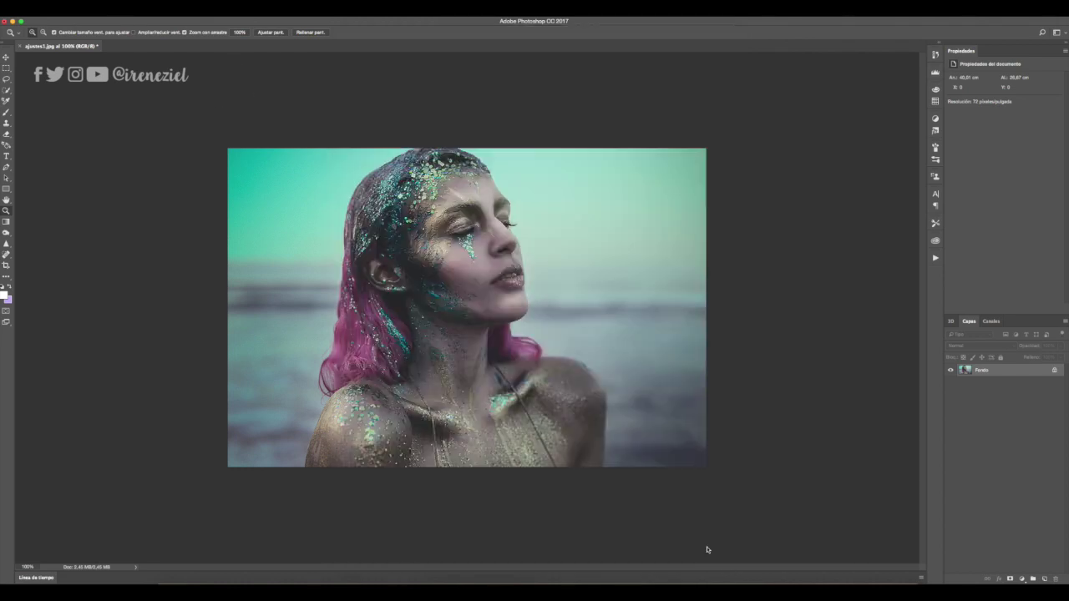
click(588, 238)
click(21, 47)
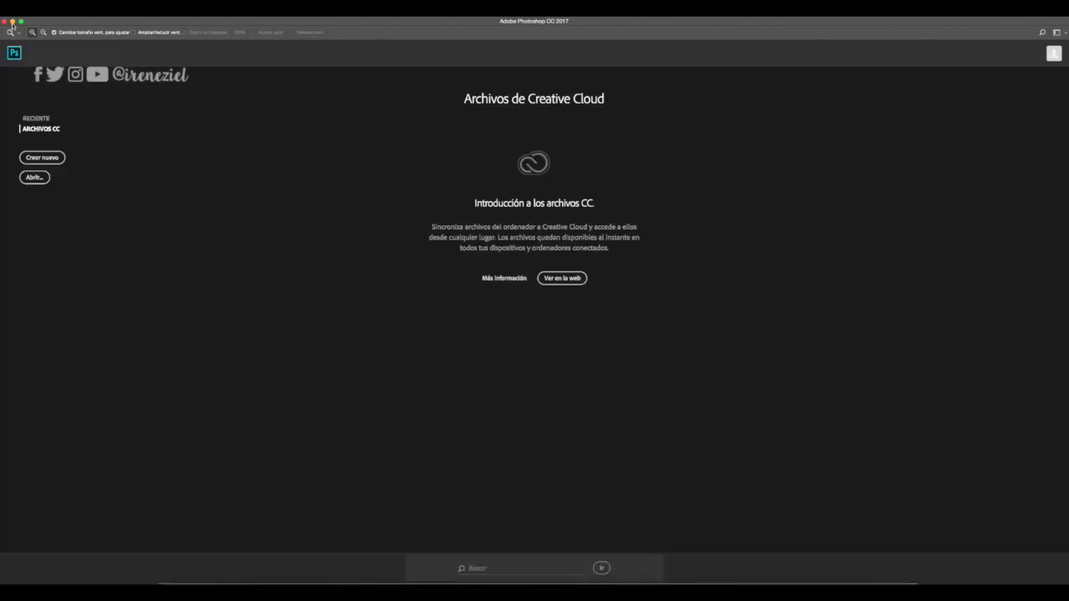
Hide Photoshop and line up sin ajustes.jpg, ajustes1.jpg and ajustes2.jpg mid-desktop.
click(13, 22)
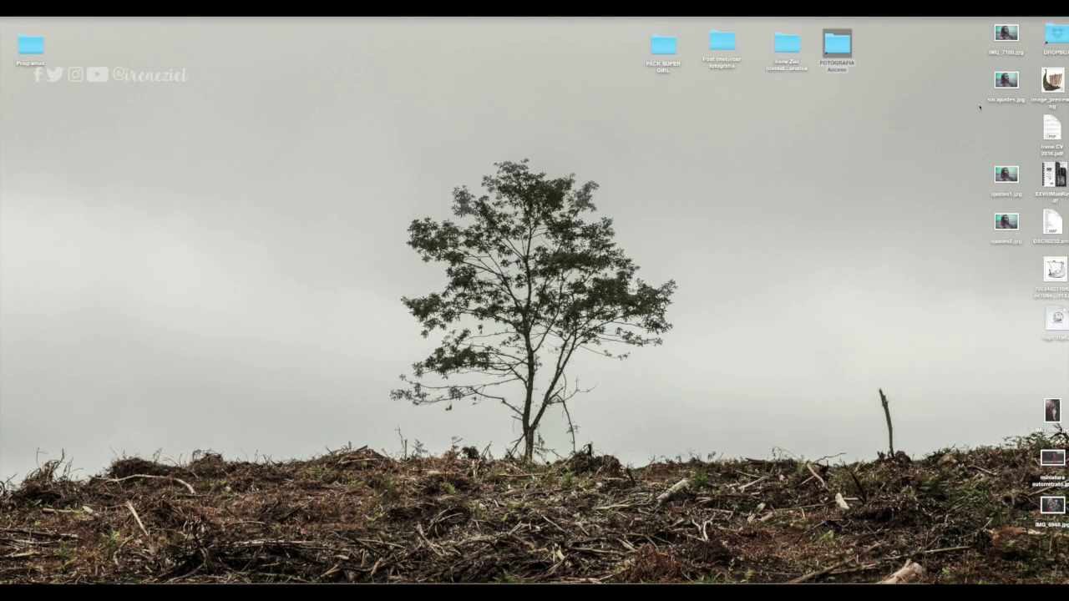
drag(1007, 175, 501, 248)
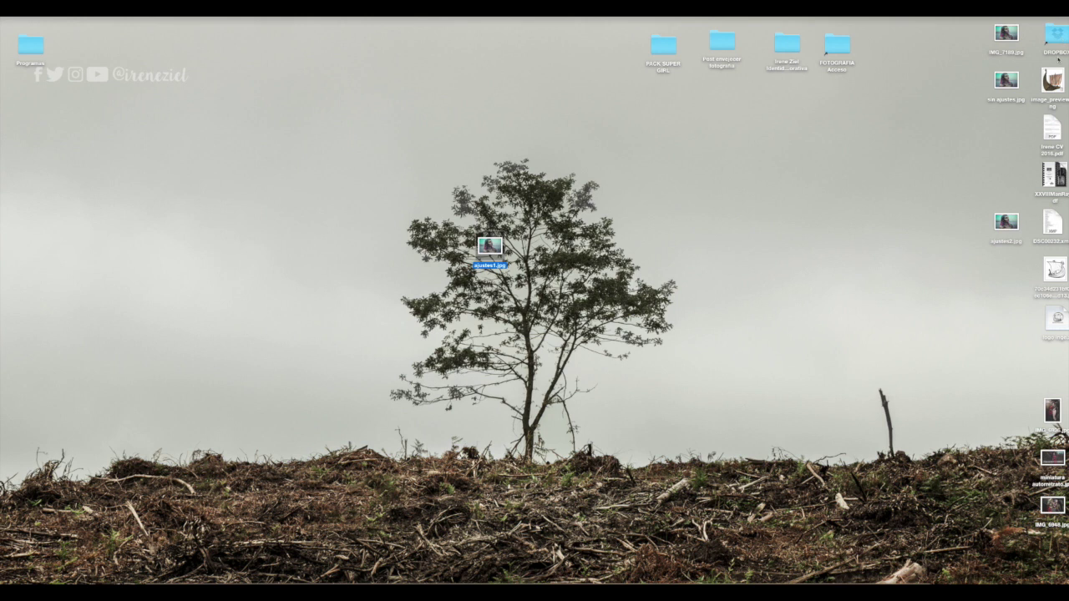
drag(1007, 80, 448, 247)
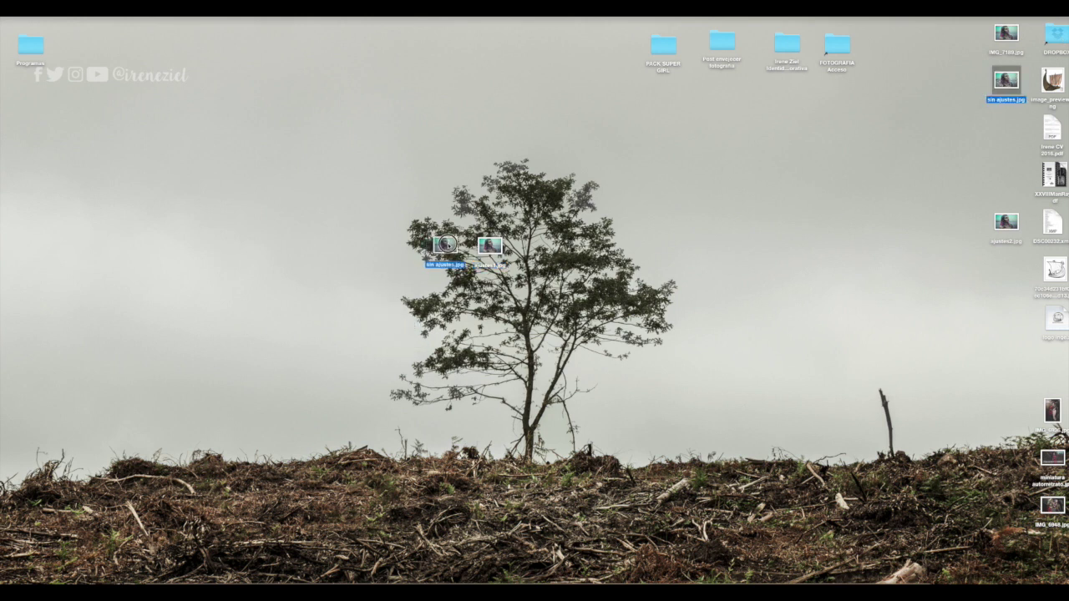
drag(1006, 221, 532, 244)
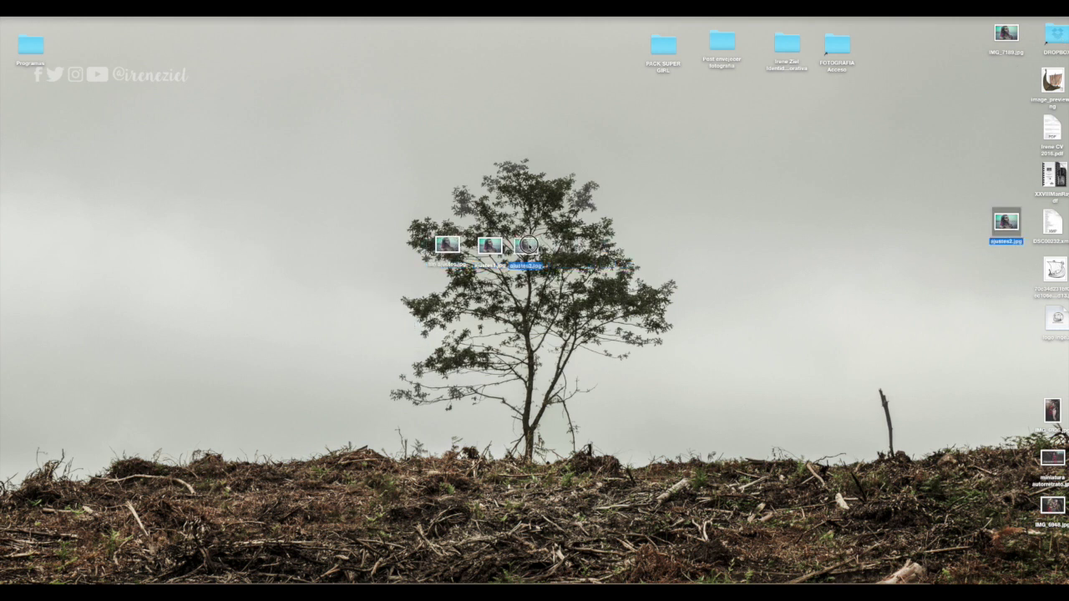
Compare the three JPEGs in Quick Look, stepping between them with the arrow keys.
click(448, 244)
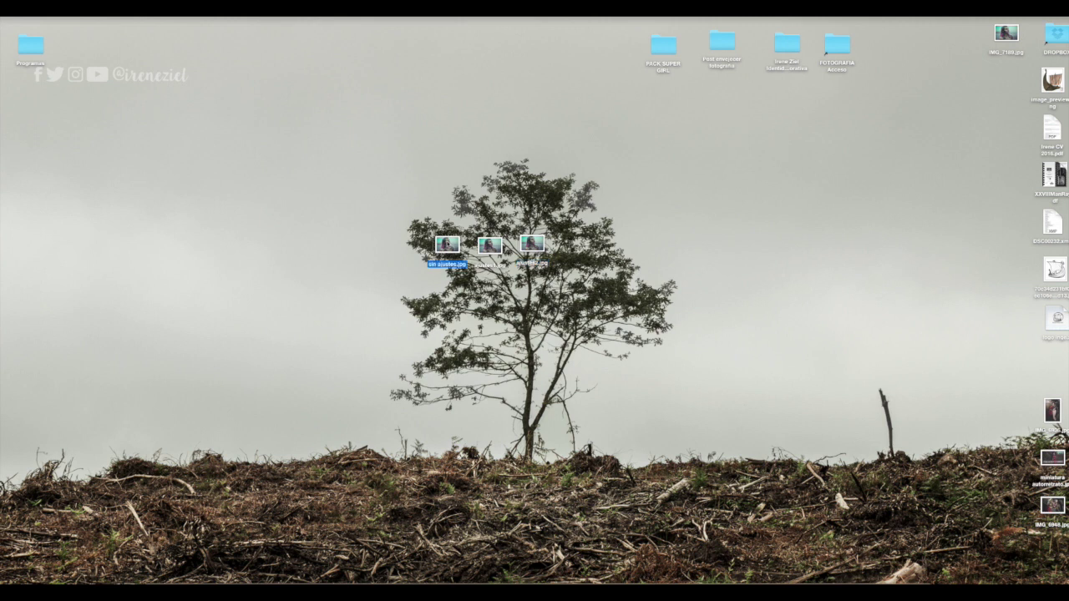
key(space)
key(Right)
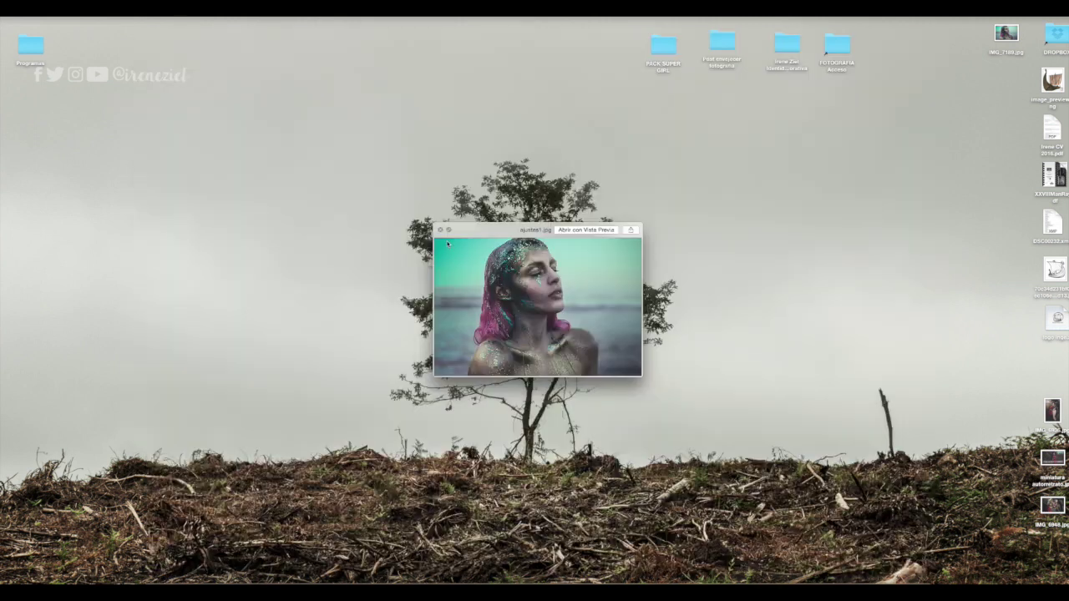
key(Right)
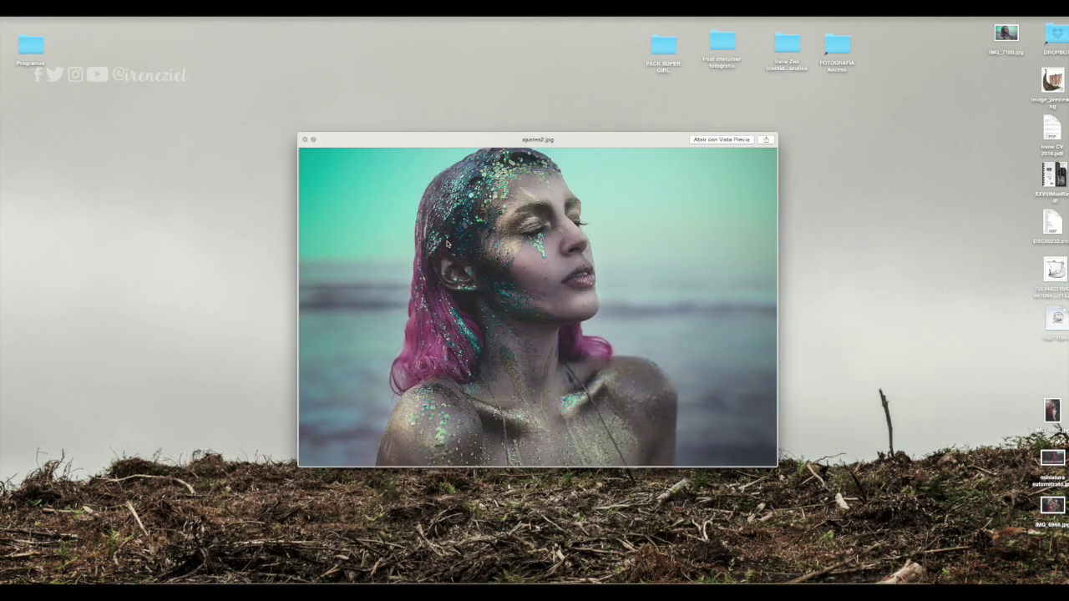
key(Left)
key(Left)
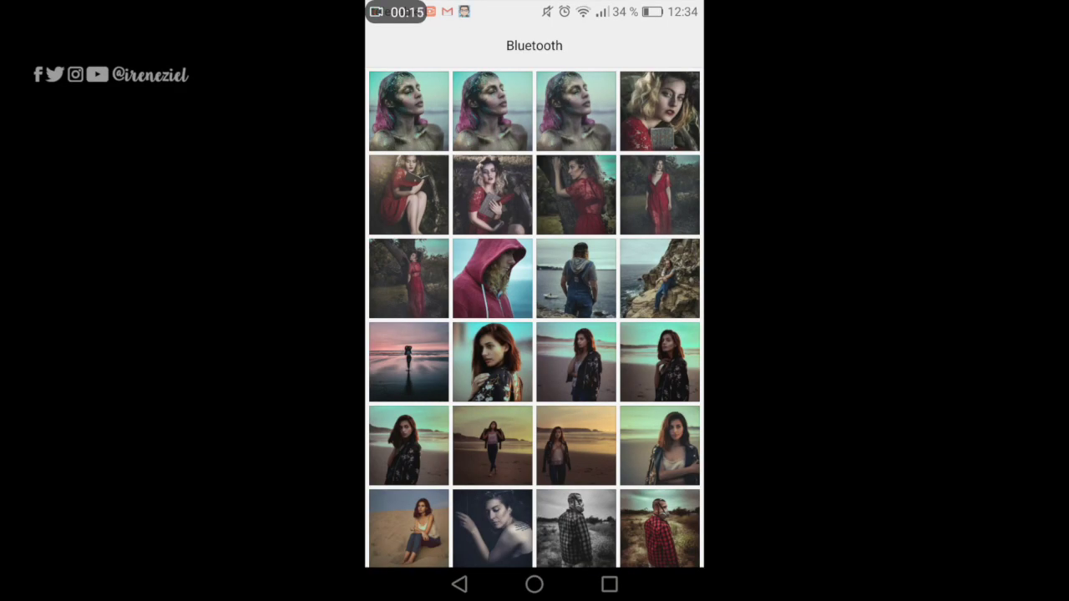
Open the glitter portrait full-screen in Gallery, zoom in, pan across it, then zoom out.
click(576, 109)
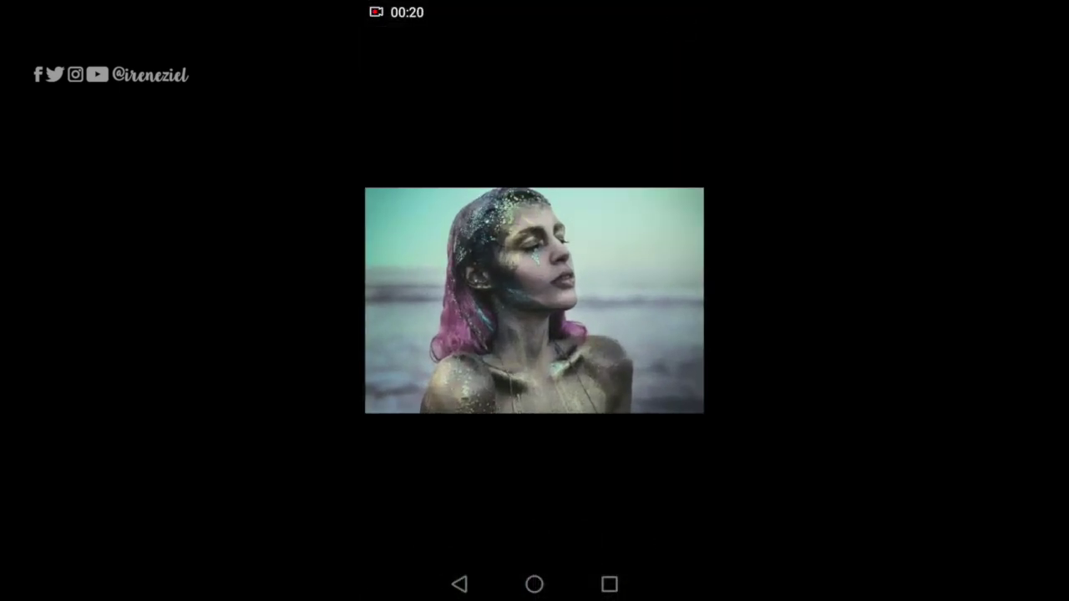
scroll(576, 284, up, 5)
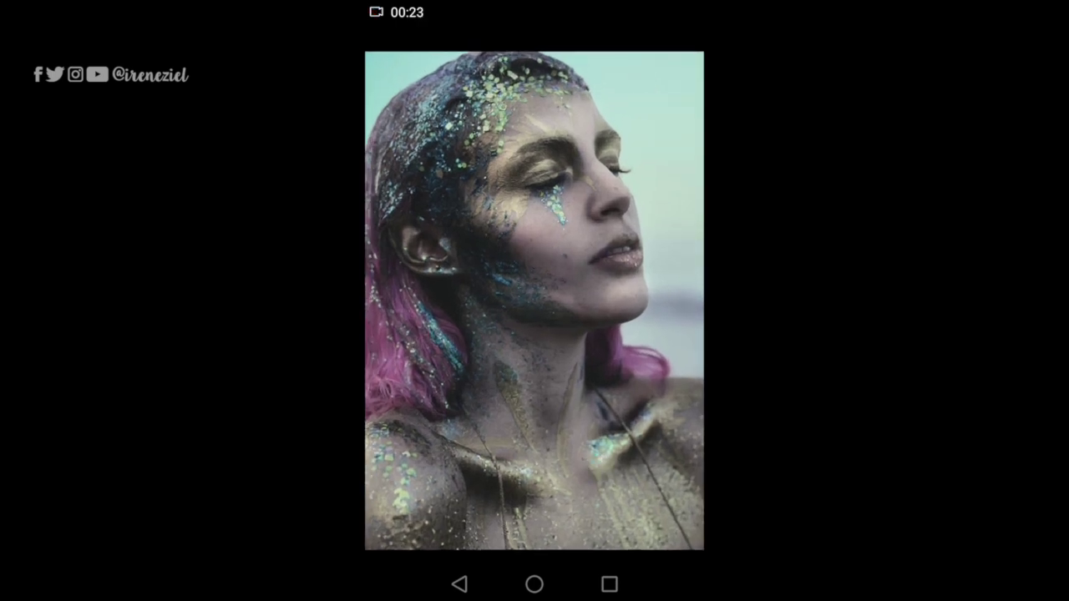
drag(579, 403, 654, 397)
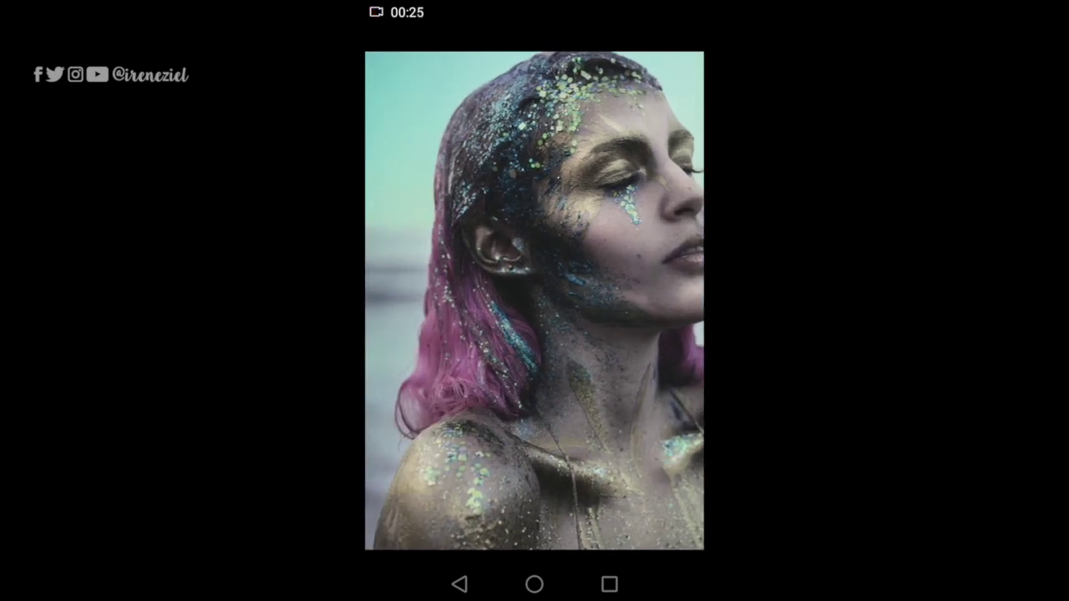
double_click(651, 375)
drag(493, 370, 592, 370)
scroll(535, 301, up, 3)
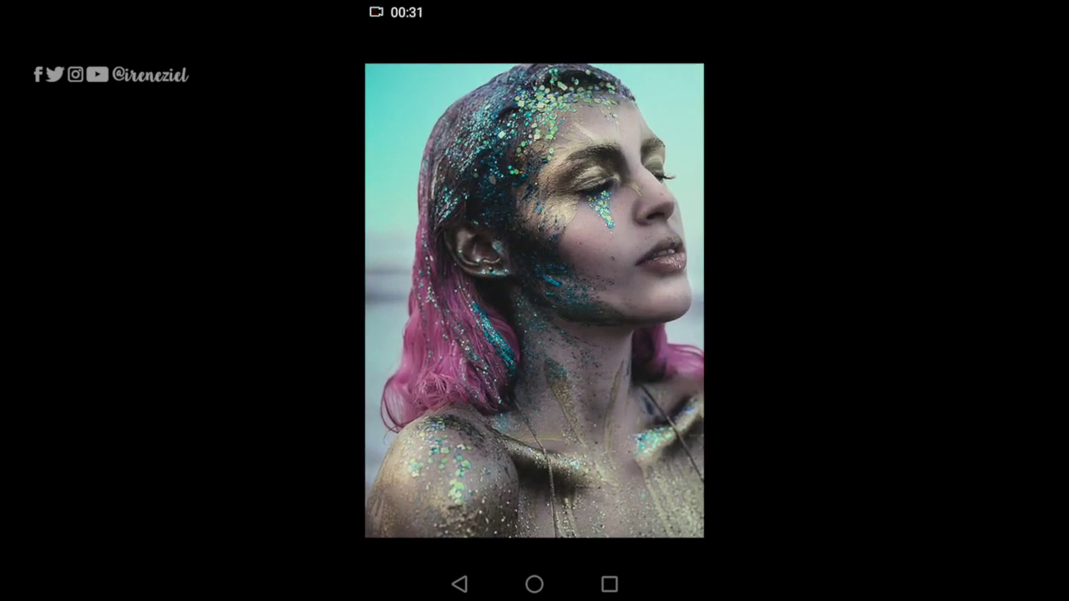
double_click(644, 393)
Zoom in on the portrait's right side and swipe to the next glitter-face photo.
scroll(617, 275, up, 3)
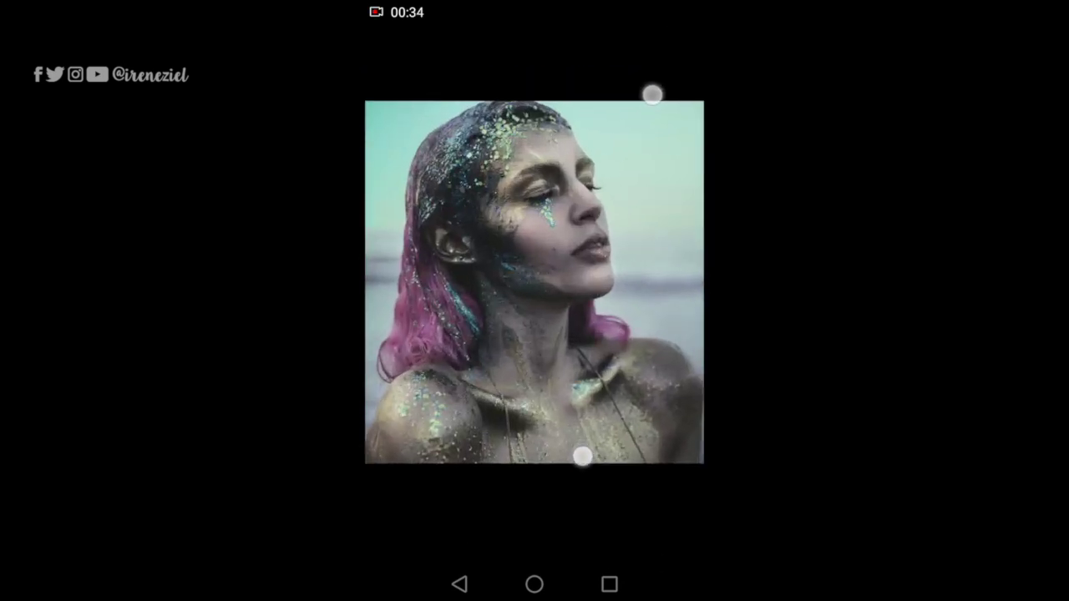
scroll(617, 275, up, 5)
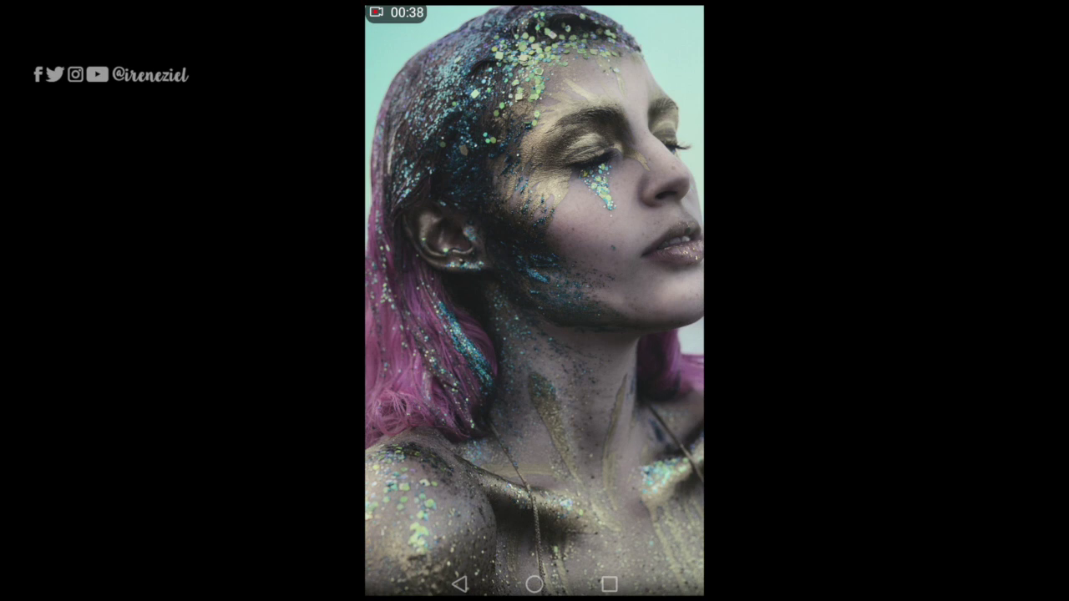
double_click(661, 358)
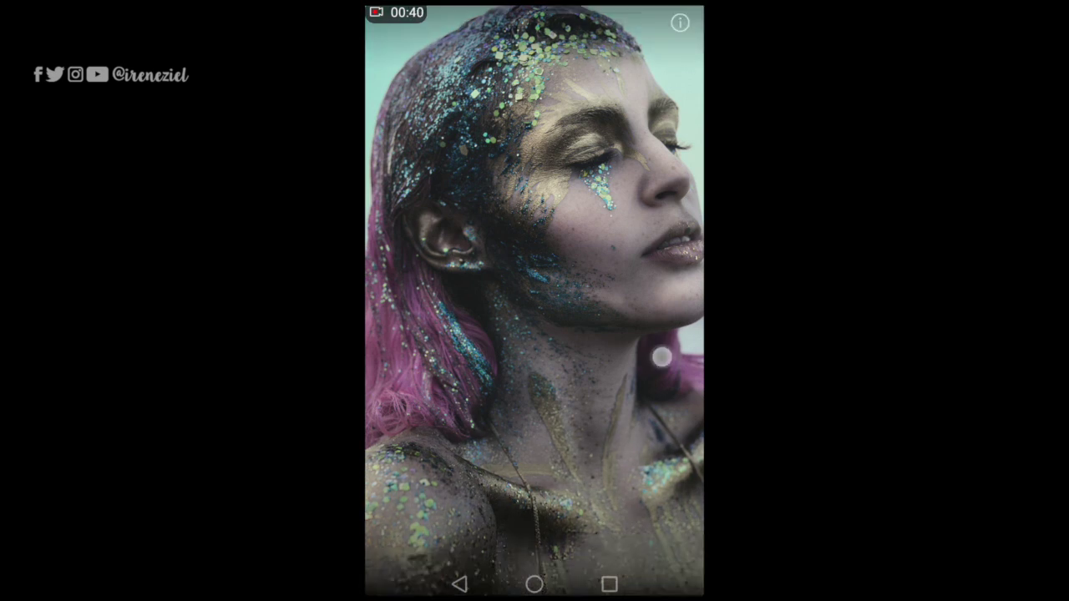
drag(649, 331, 610, 358)
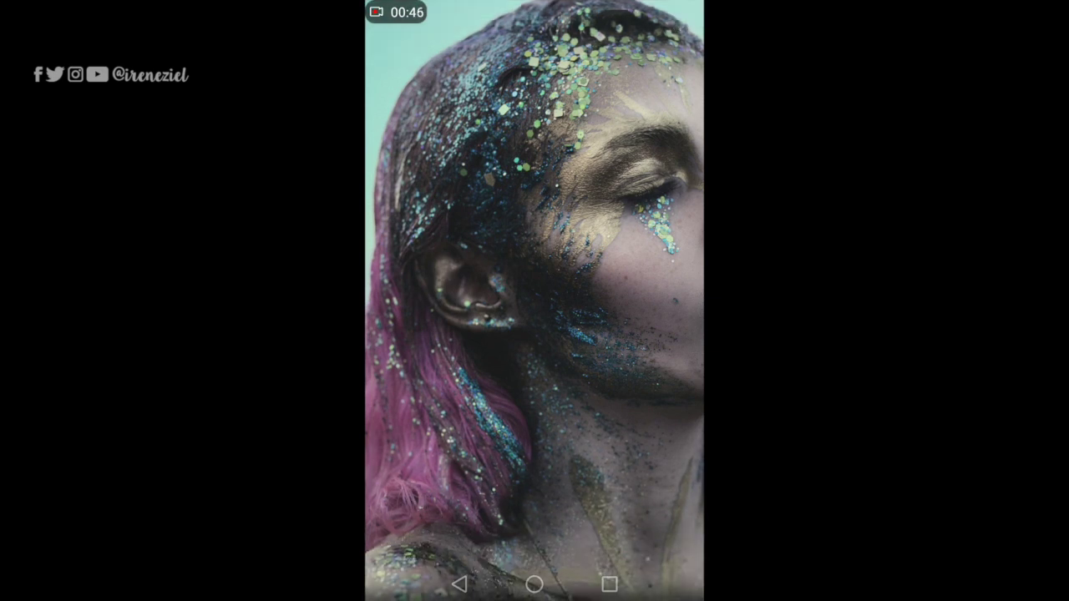
Zoom the next photo in and out to compare its detail against the full view.
double_click(644, 281)
scroll(559, 293, up, 2)
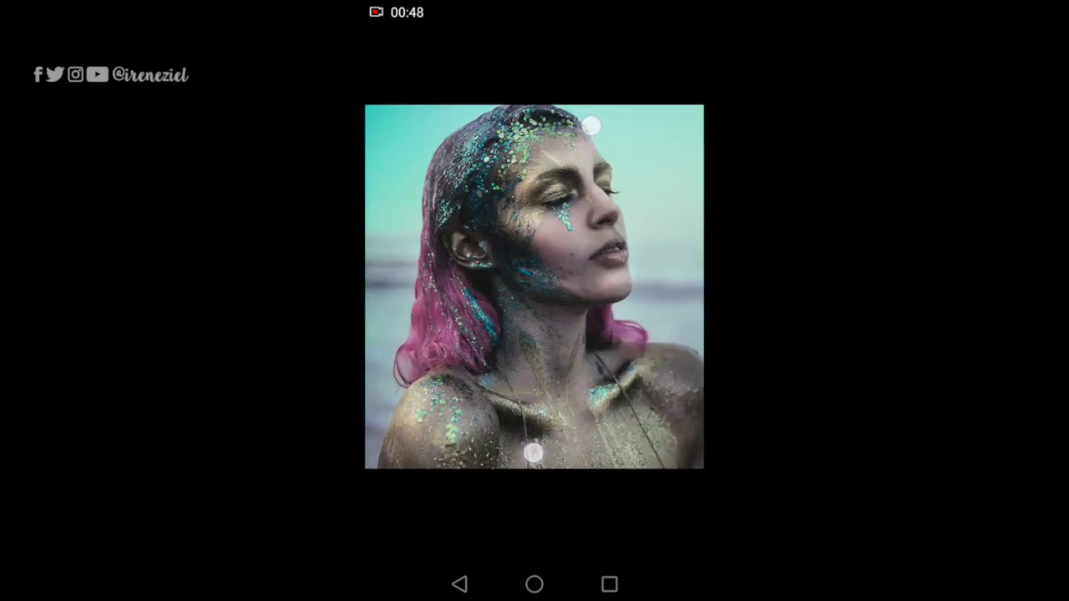
scroll(558, 293, up, 2)
double_click(621, 367)
double_click(630, 405)
double_click(682, 348)
scroll(585, 284, up, 3)
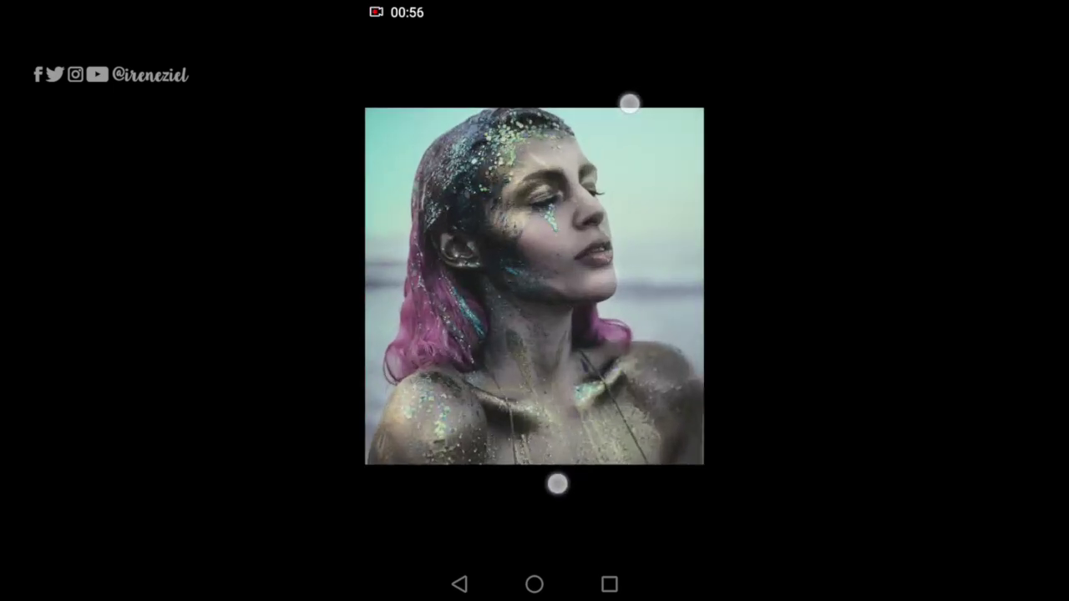